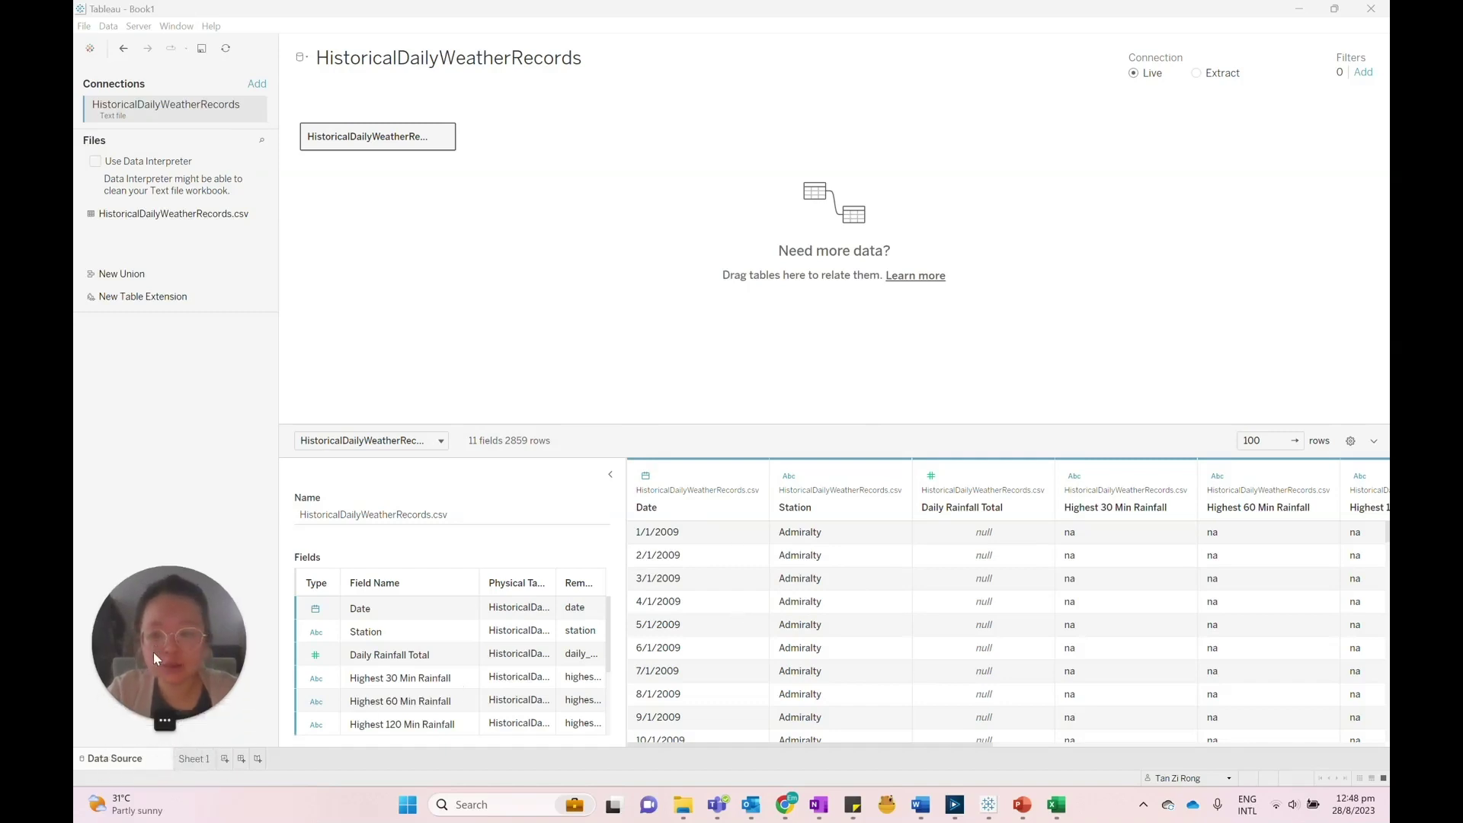
On Sheet 1, filter Date by Month/Year to April 2009 and place Date on Rows.
left_click(202, 759)
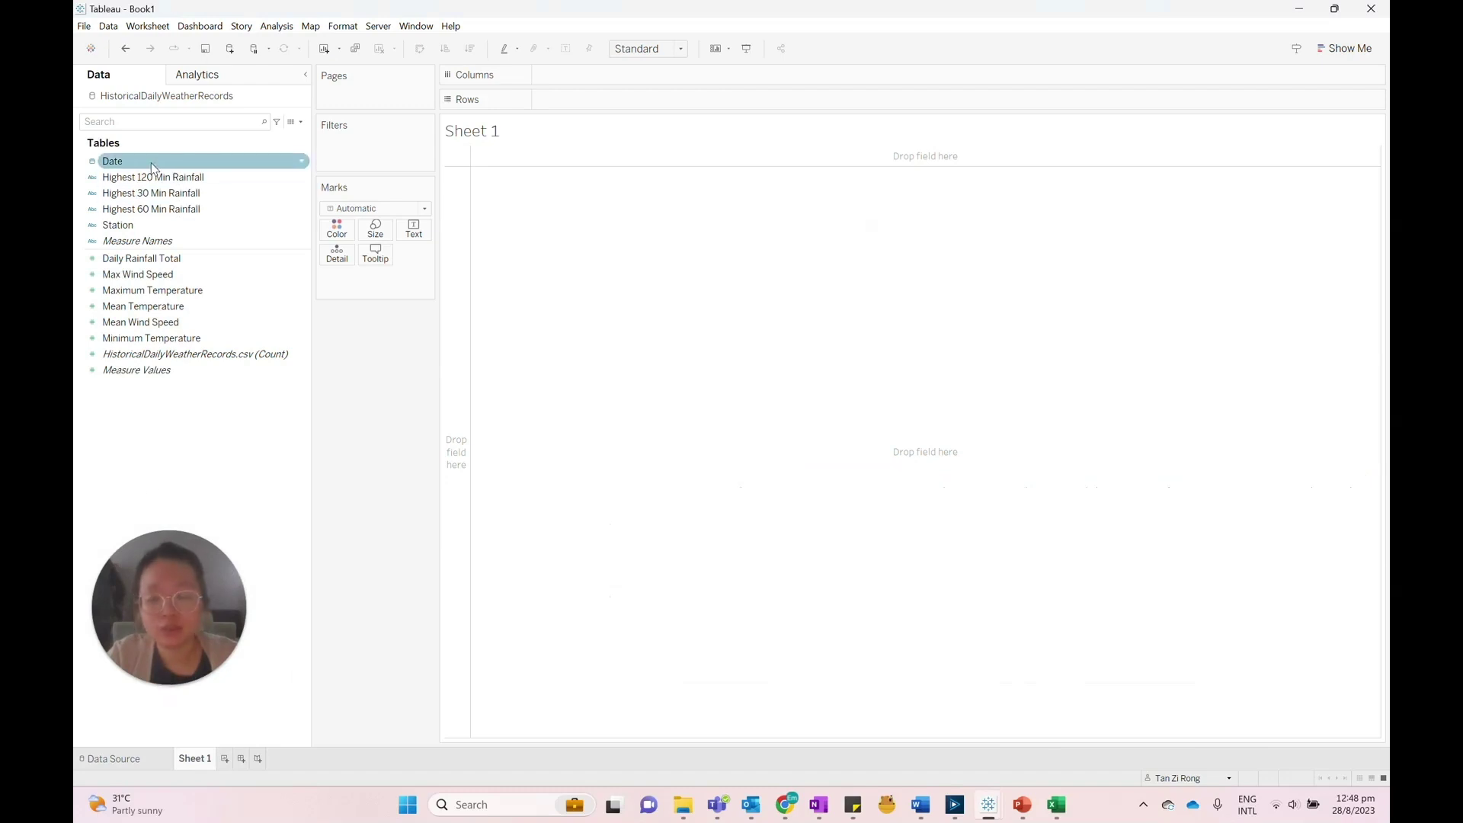
left_click_drag(153, 166, 371, 163)
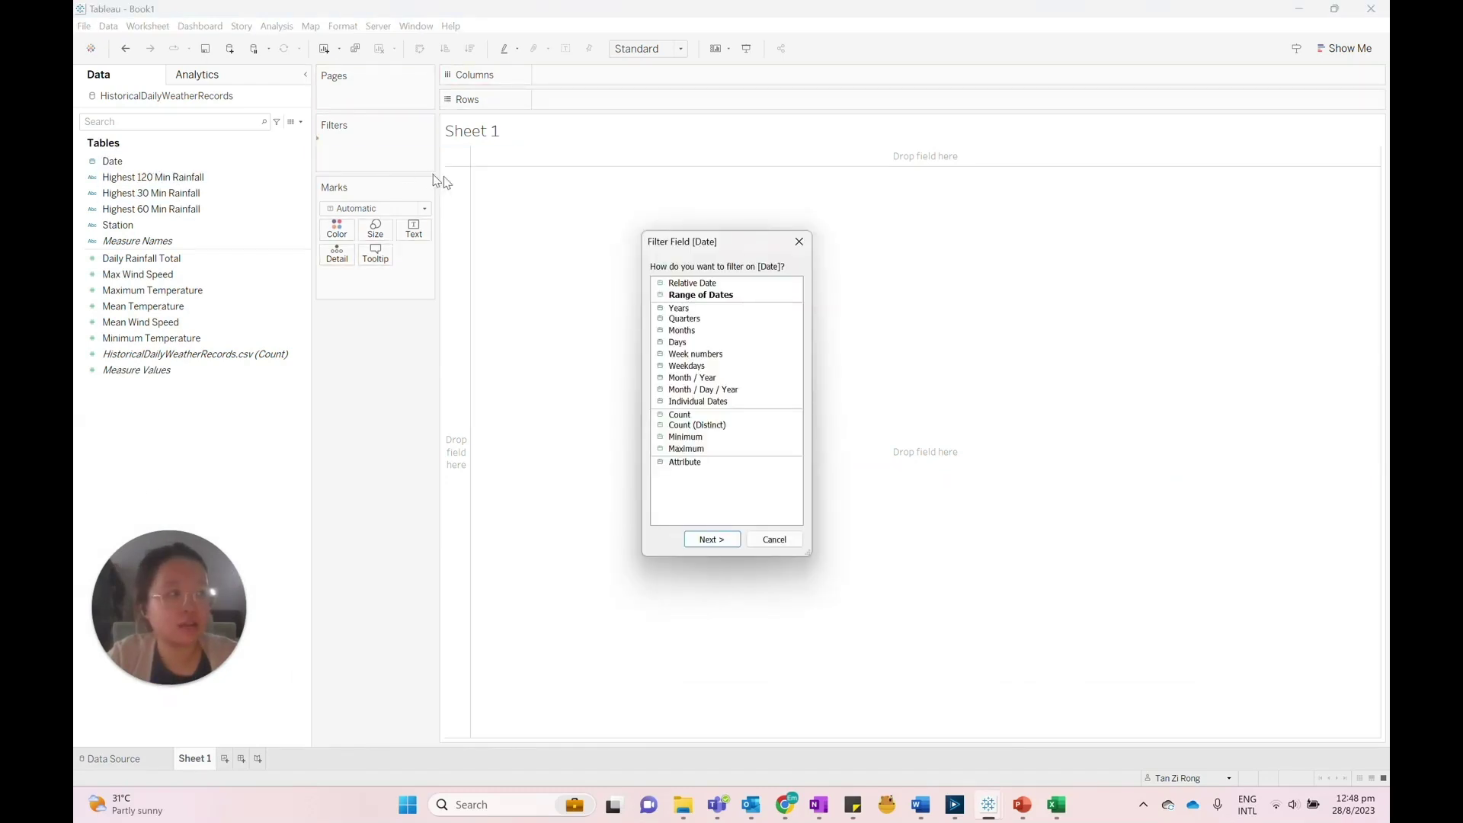
left_click(693, 378)
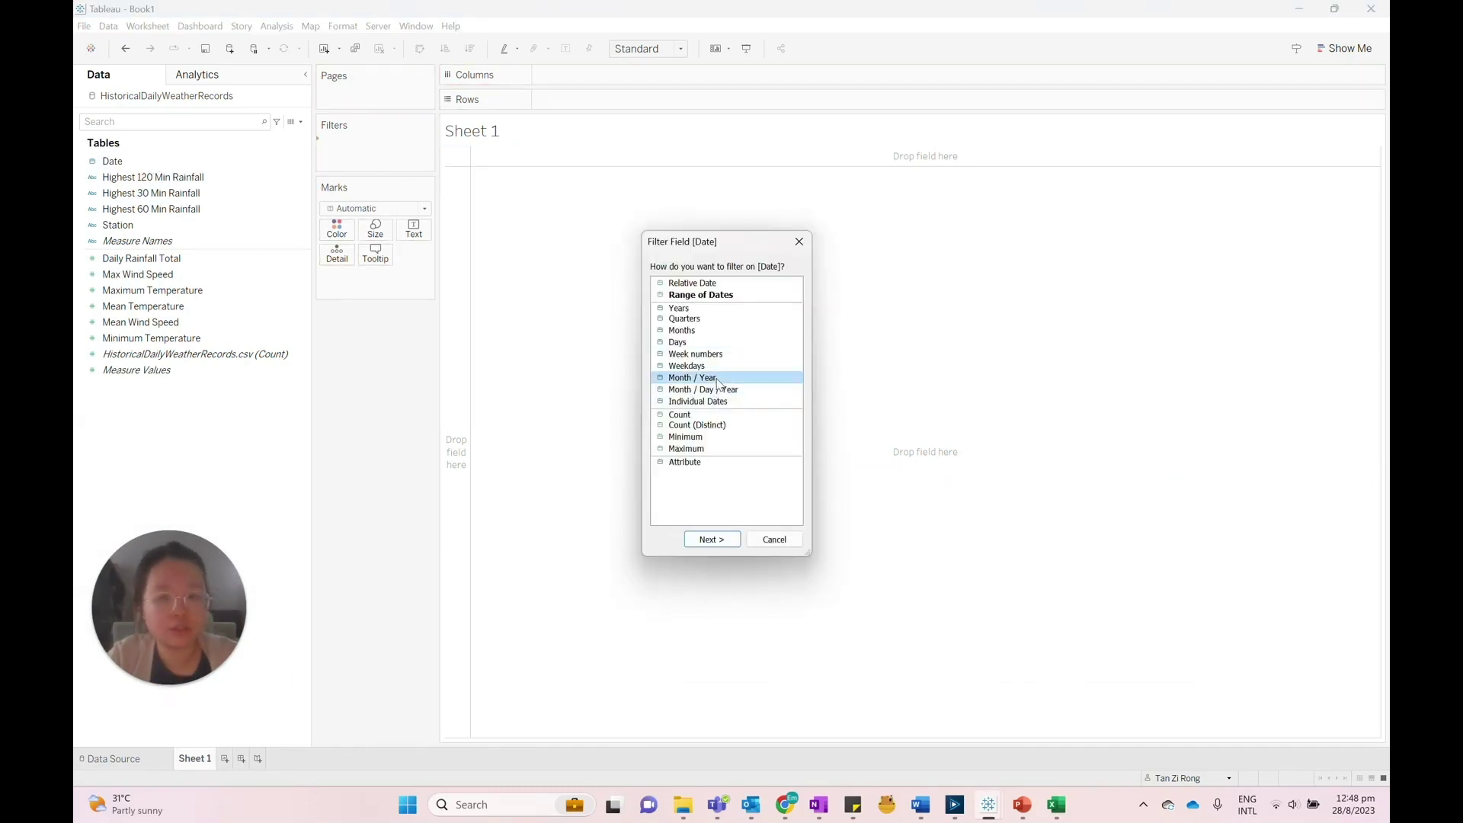
left_click(713, 538)
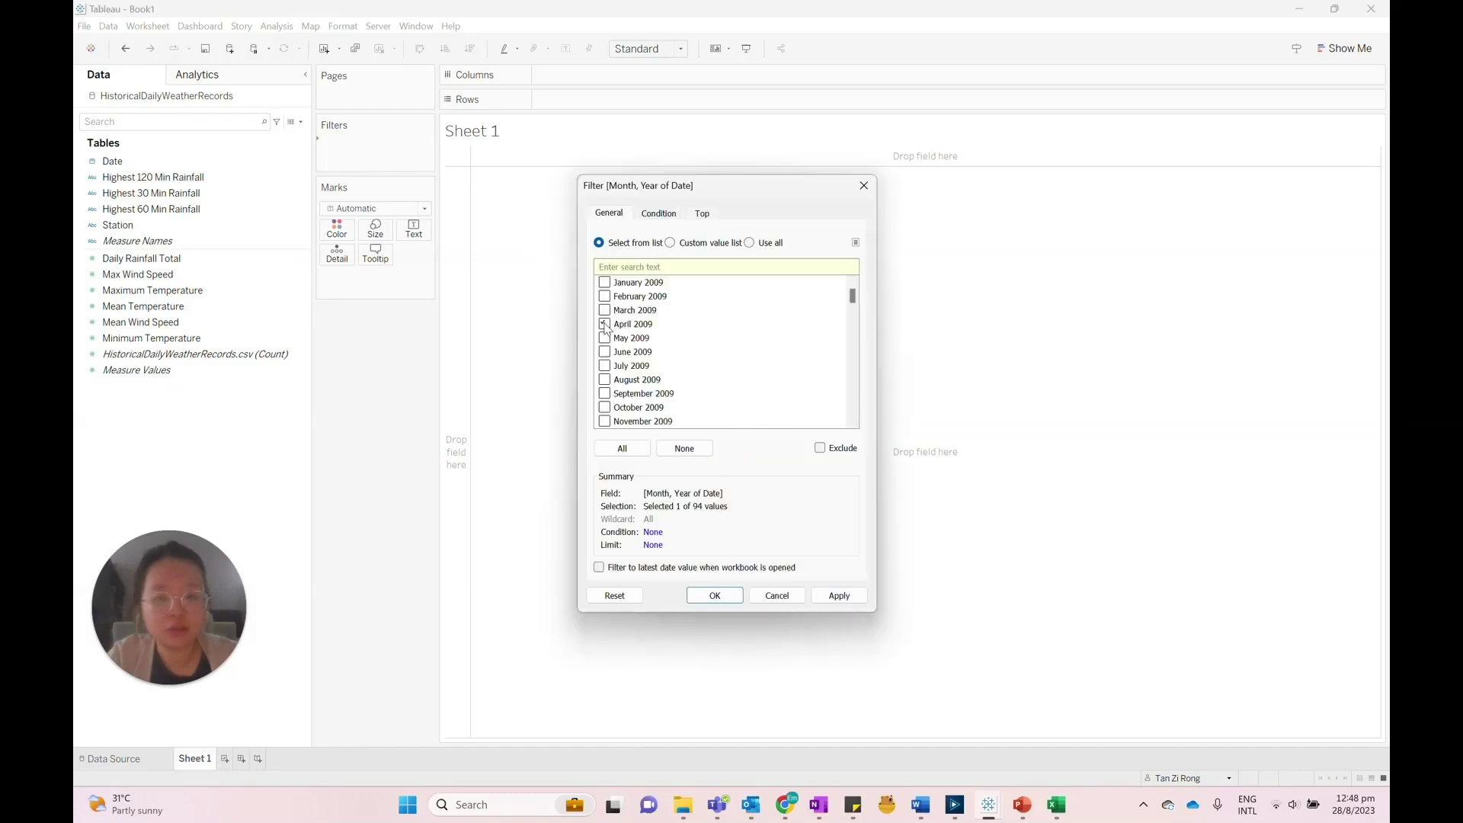
left_click(715, 597)
left_click_drag(131, 158, 595, 106)
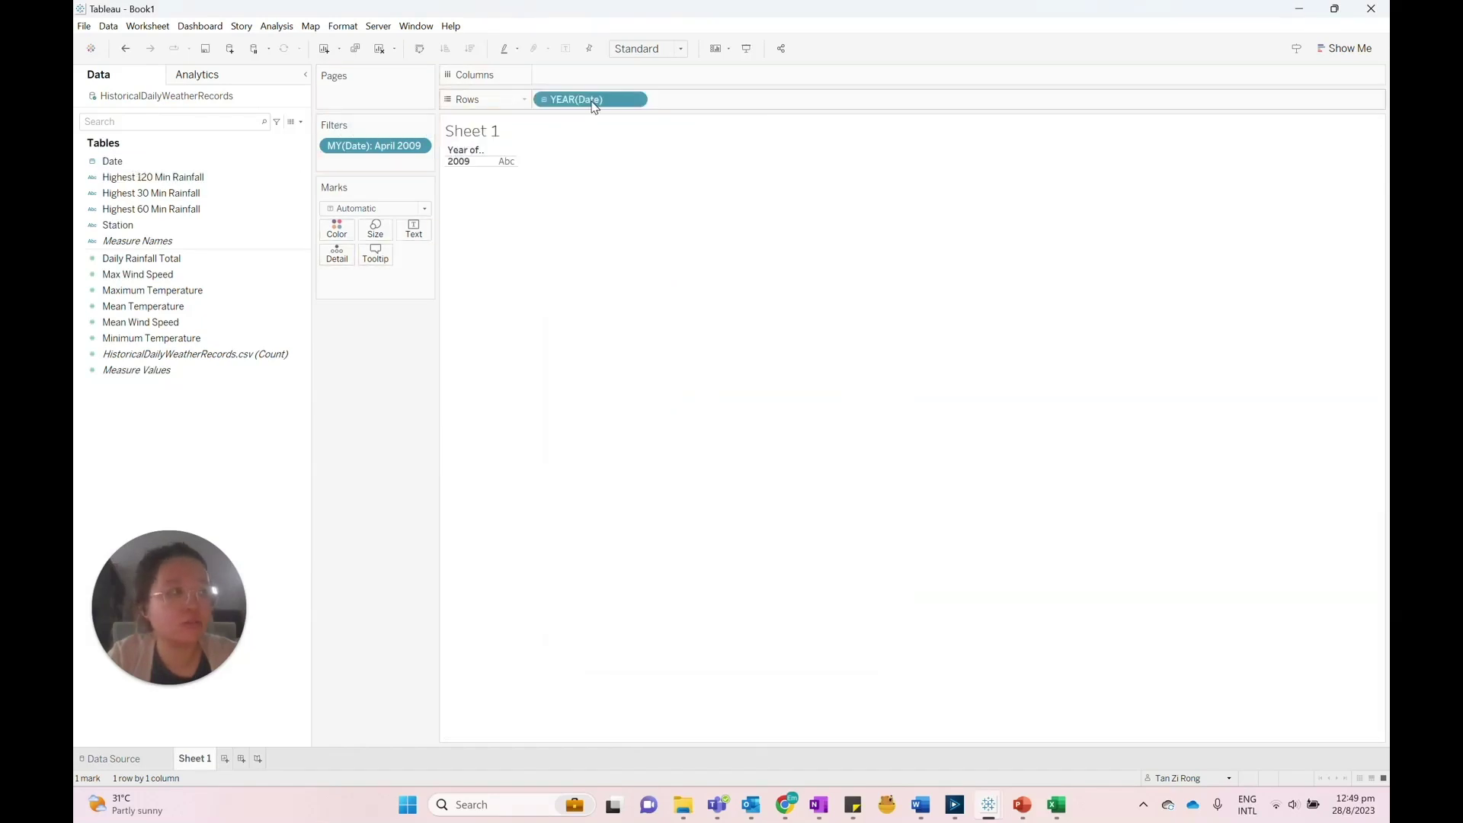
Change the Date pill on Rows to Week Number.
right_click(594, 107)
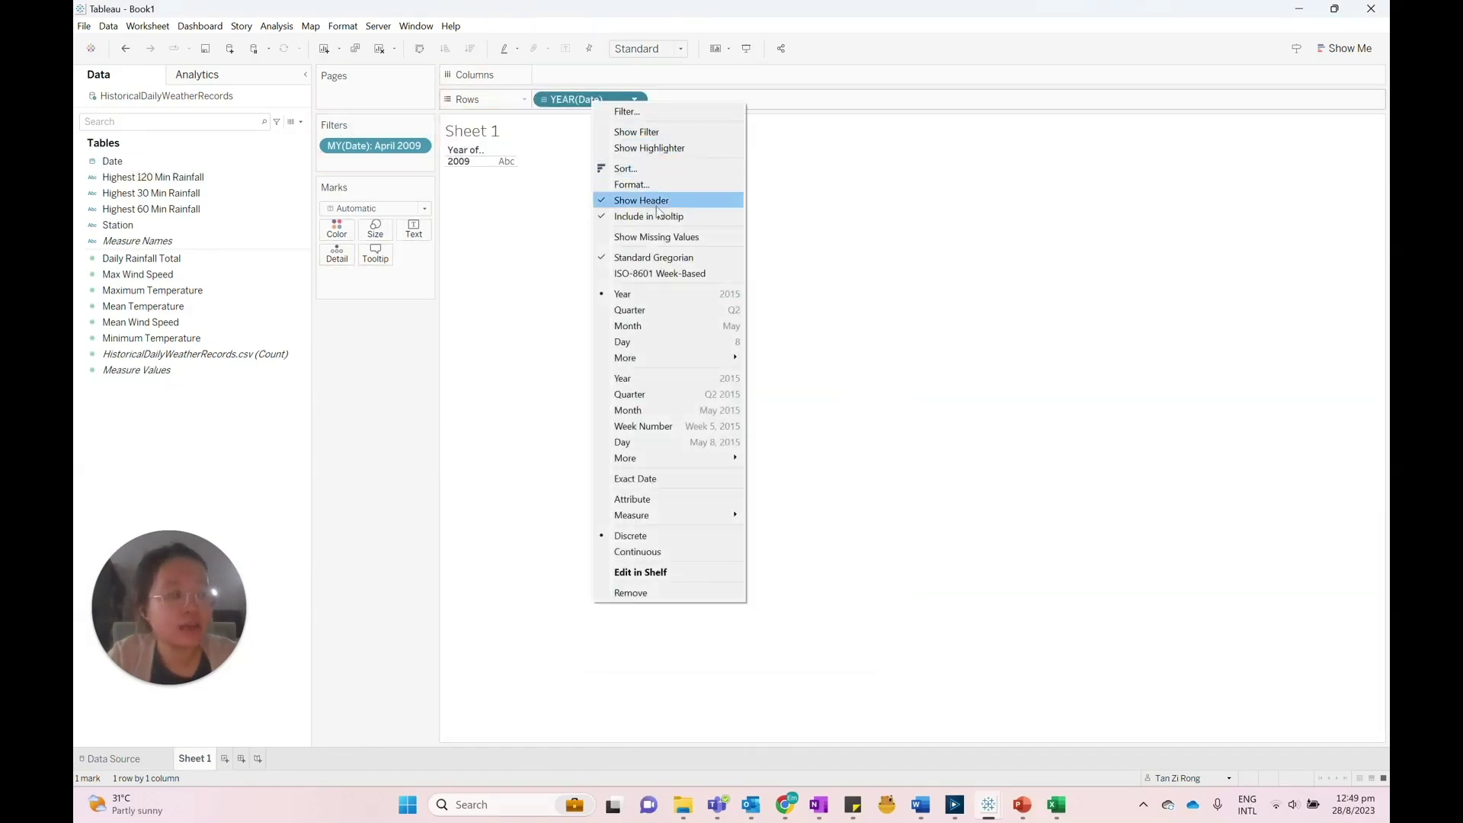
mouse_move(670, 358)
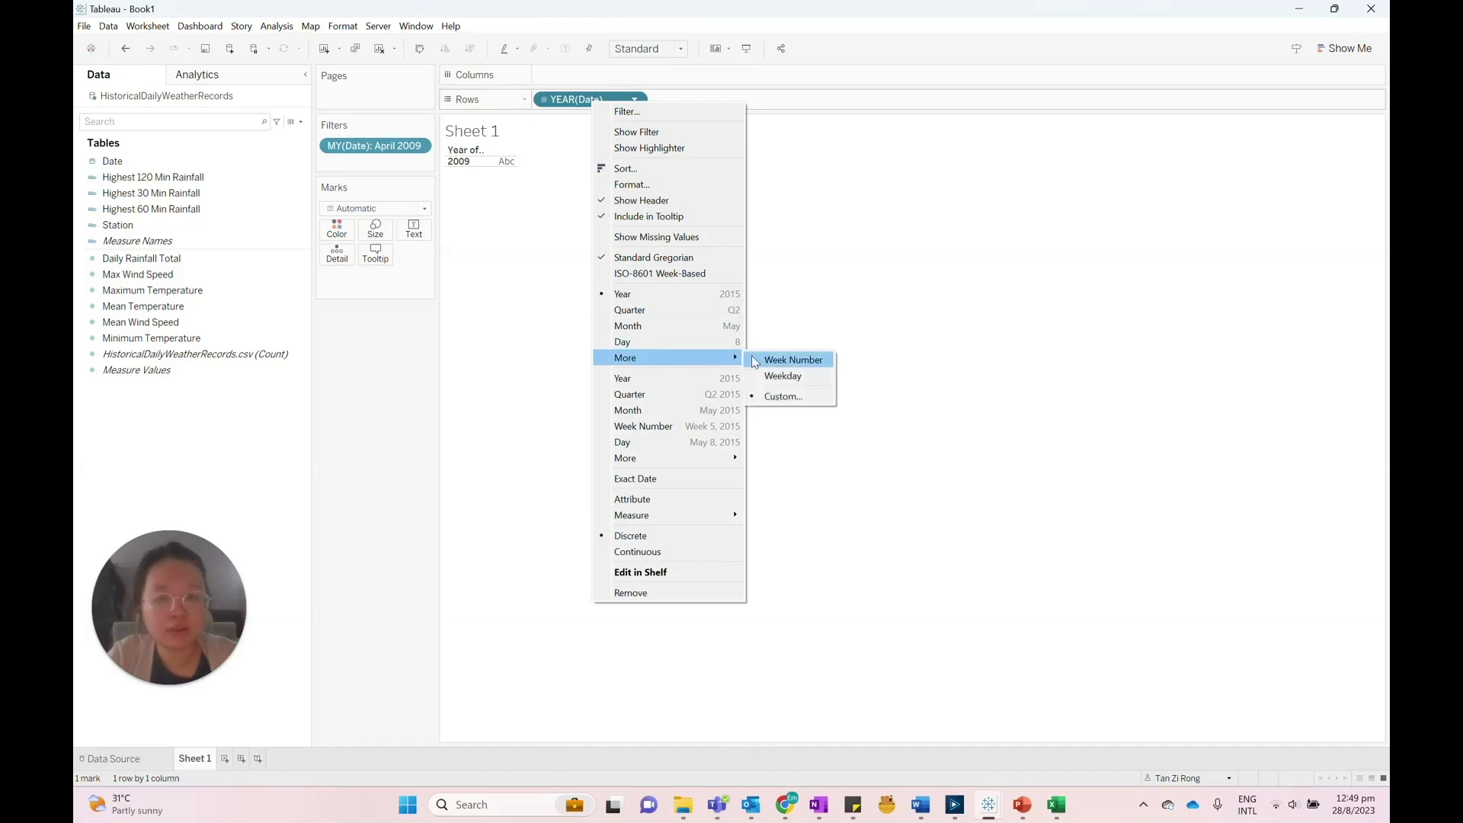
left_click(791, 359)
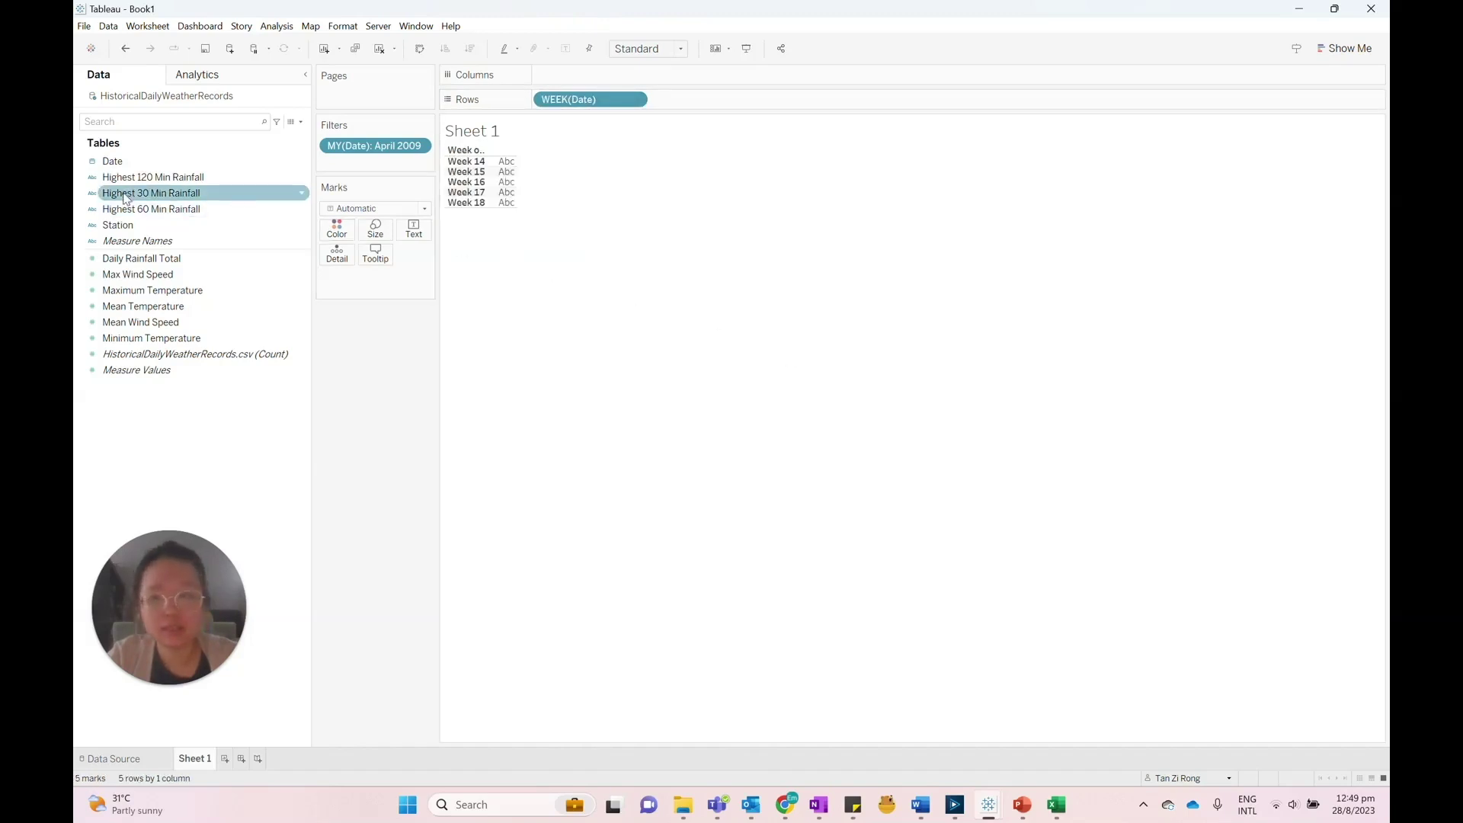
Add Date to Columns and set it to Weekday.
left_click_drag(113, 160, 556, 80)
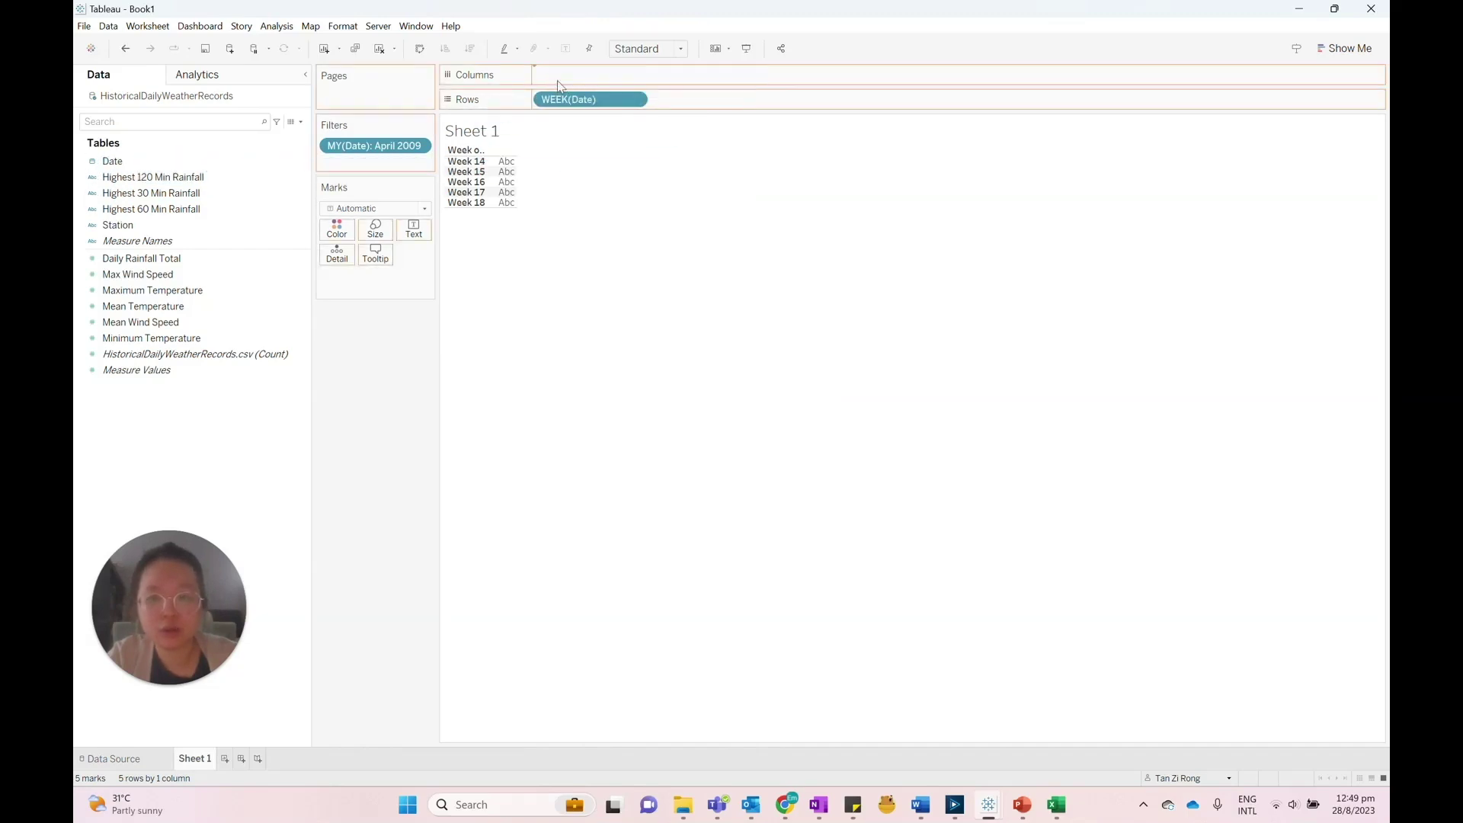
right_click(566, 81)
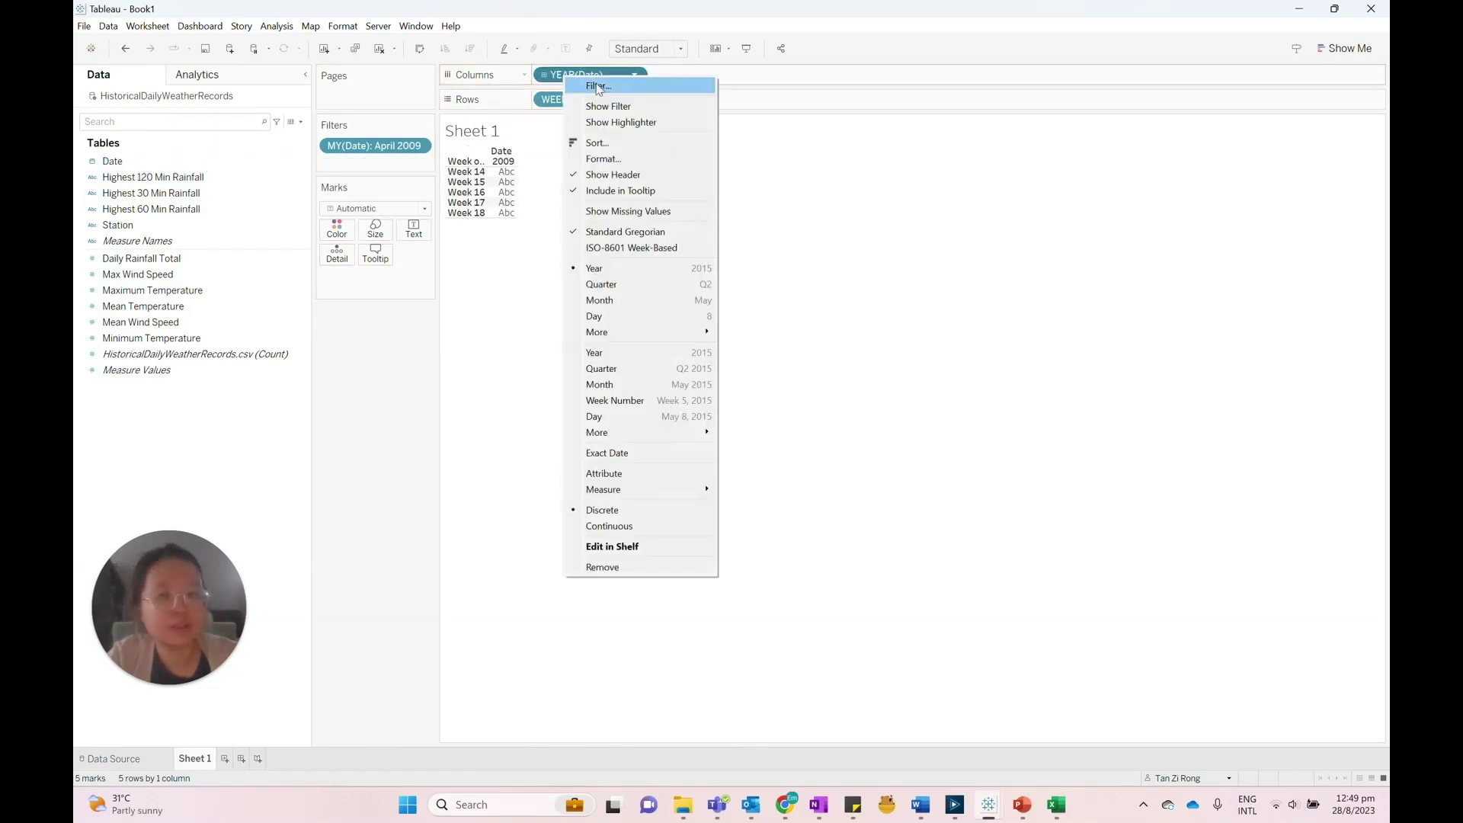
mouse_move(686, 333)
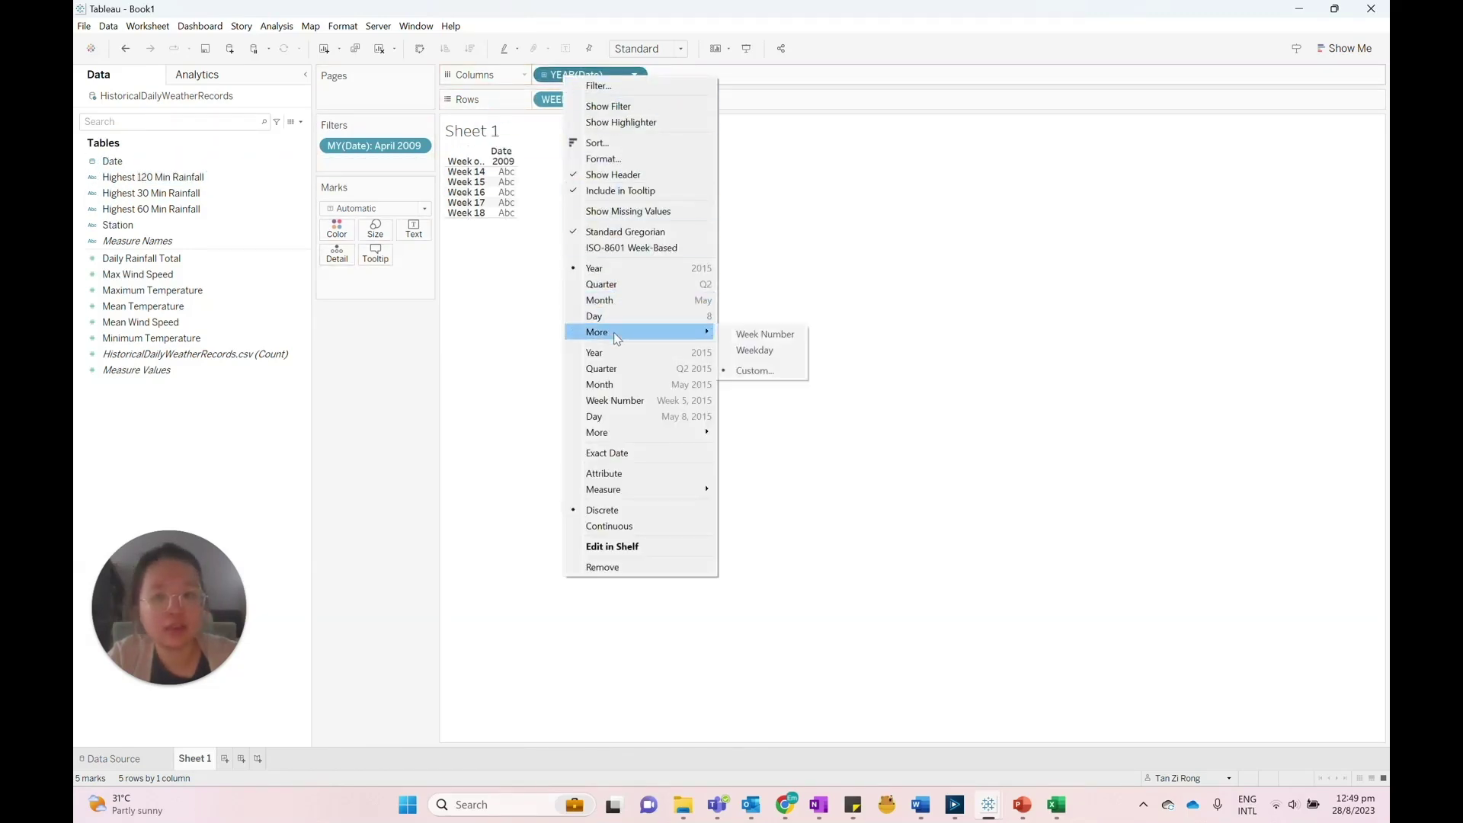
left_click(743, 352)
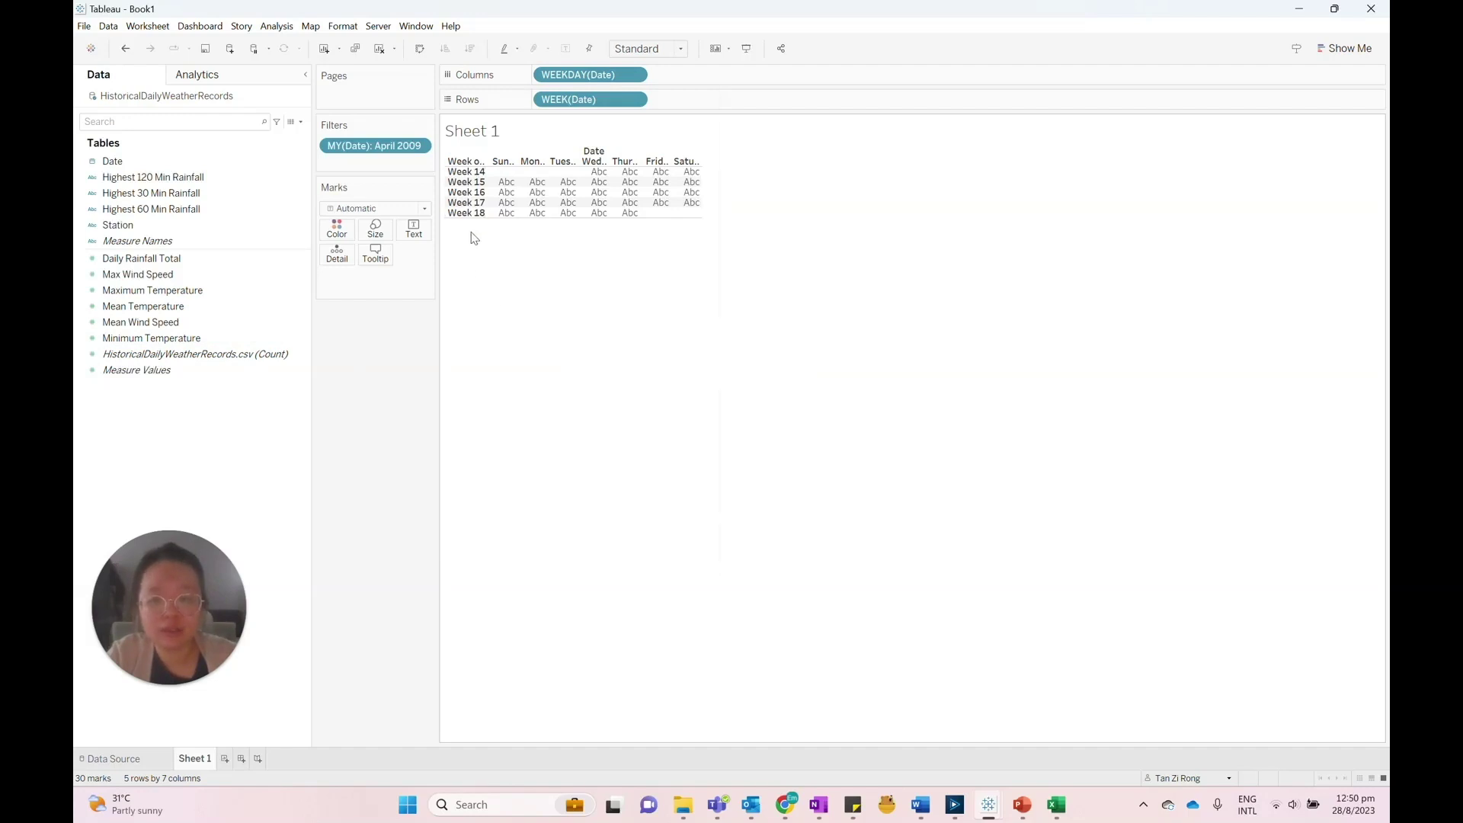
Hide the WEEK(Date) row headers and the Date field label above the weekday columns.
right_click(587, 109)
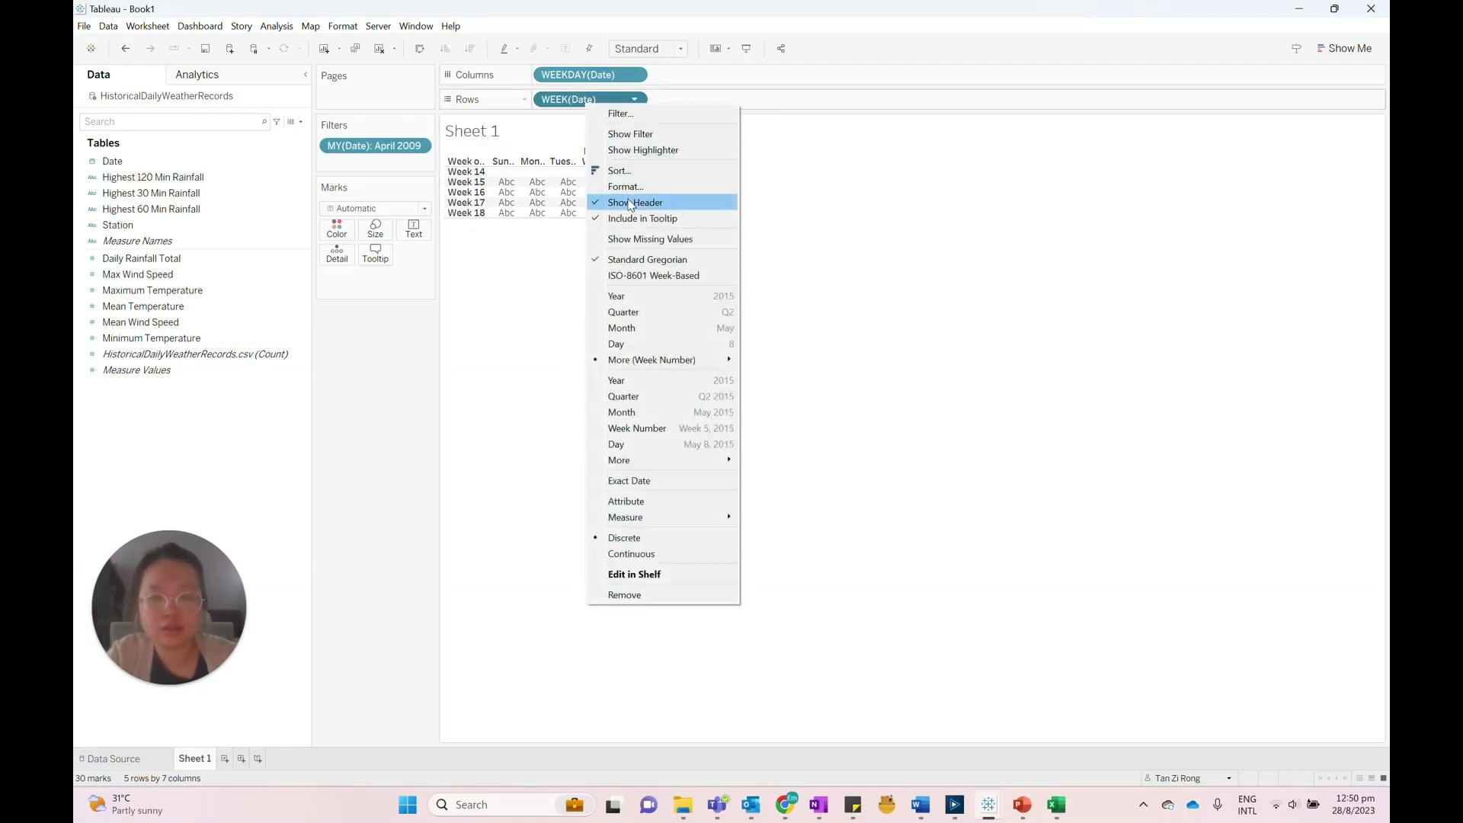
left_click(631, 202)
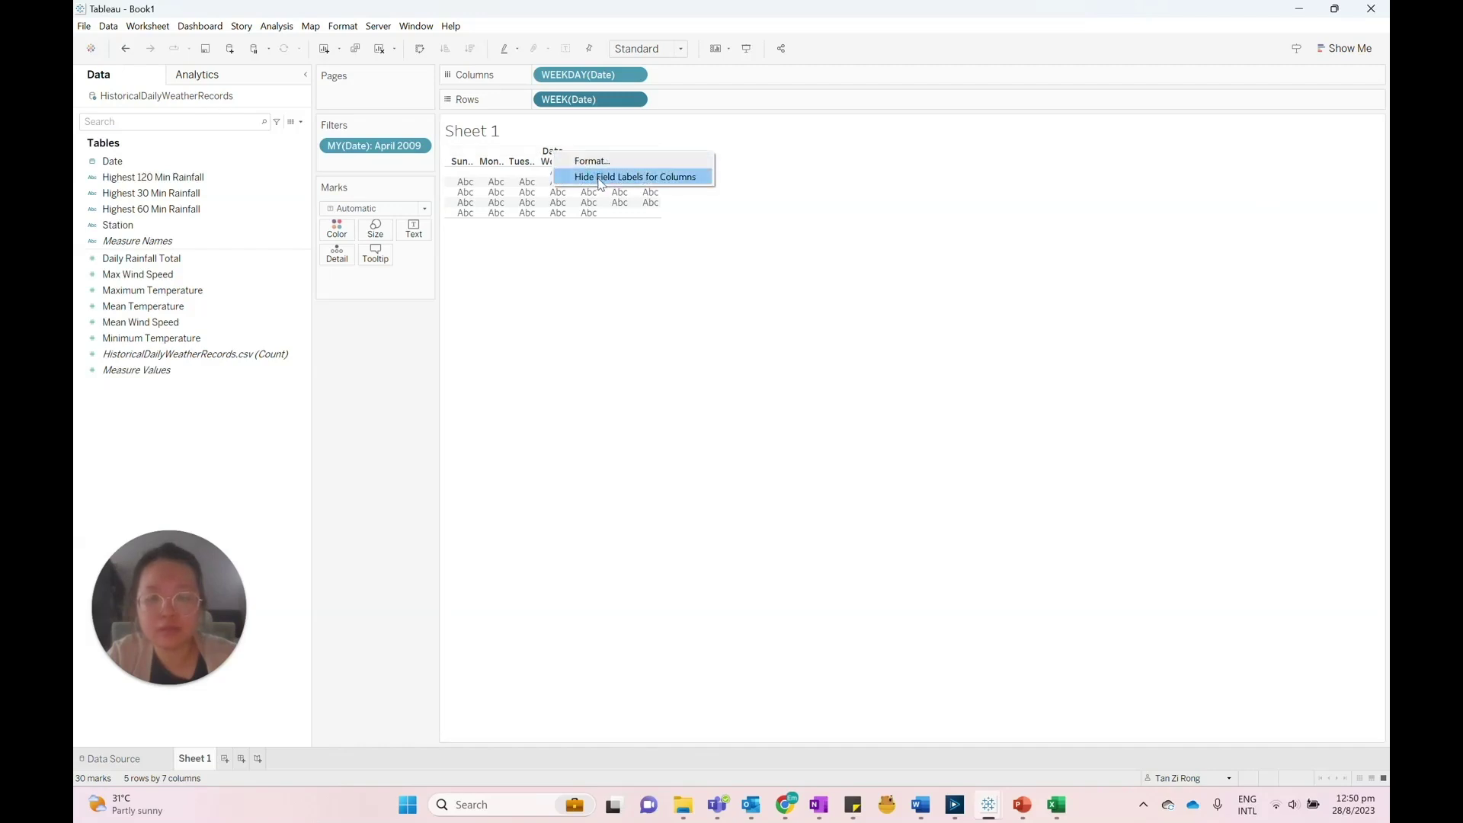
left_click(601, 184)
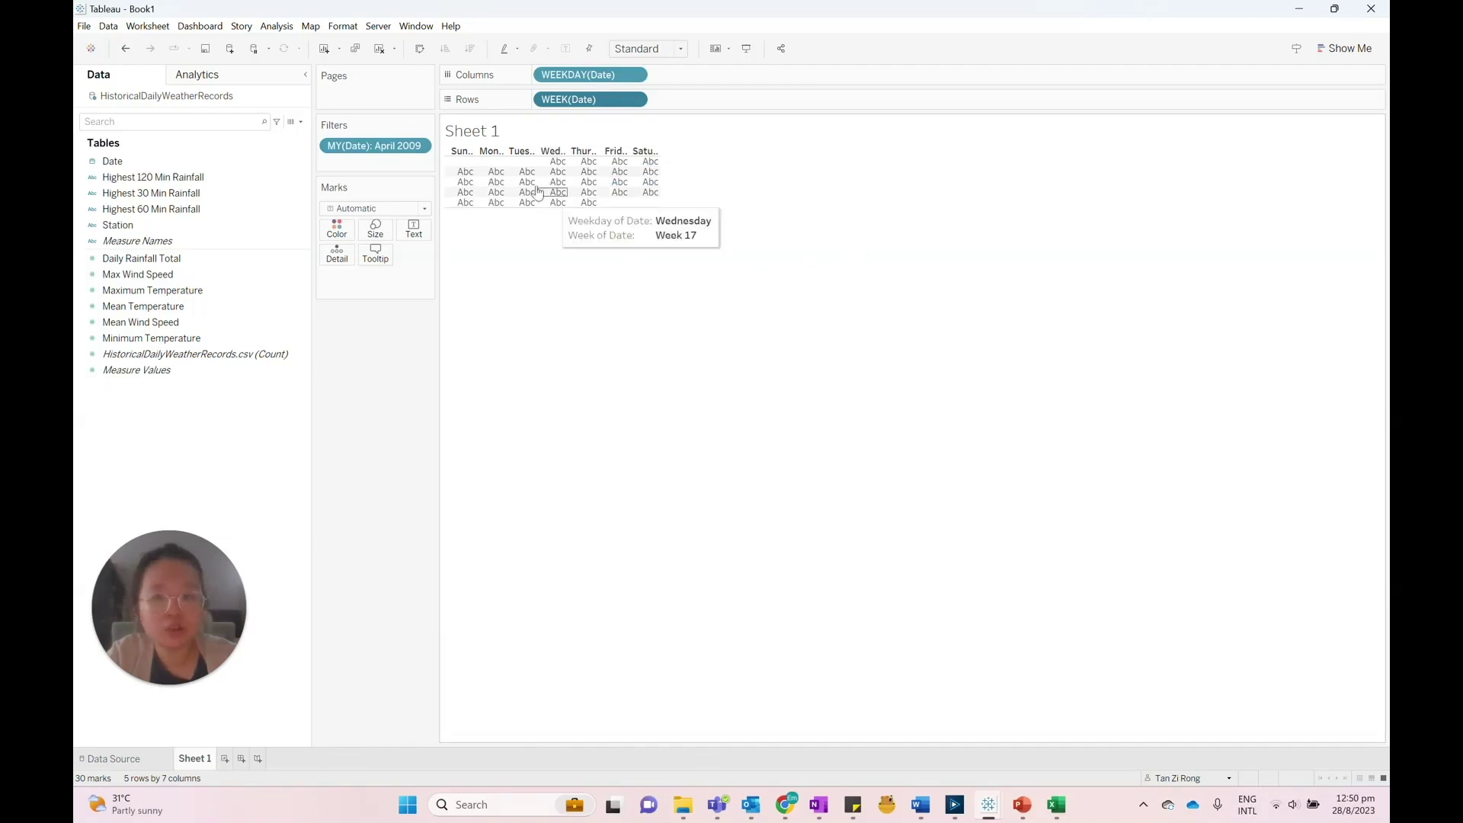
mouse_move(558, 166)
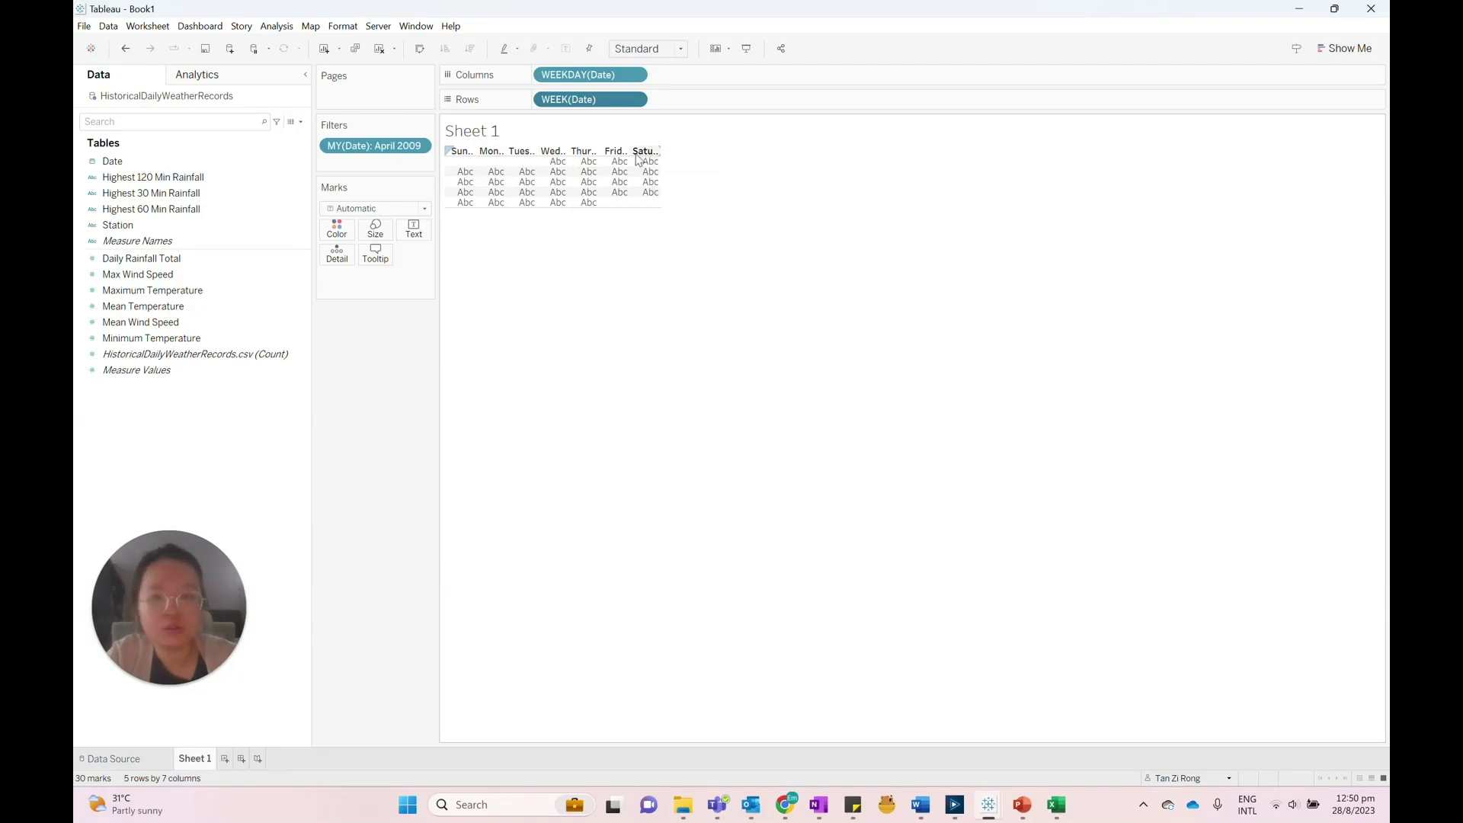
right_click(571, 80)
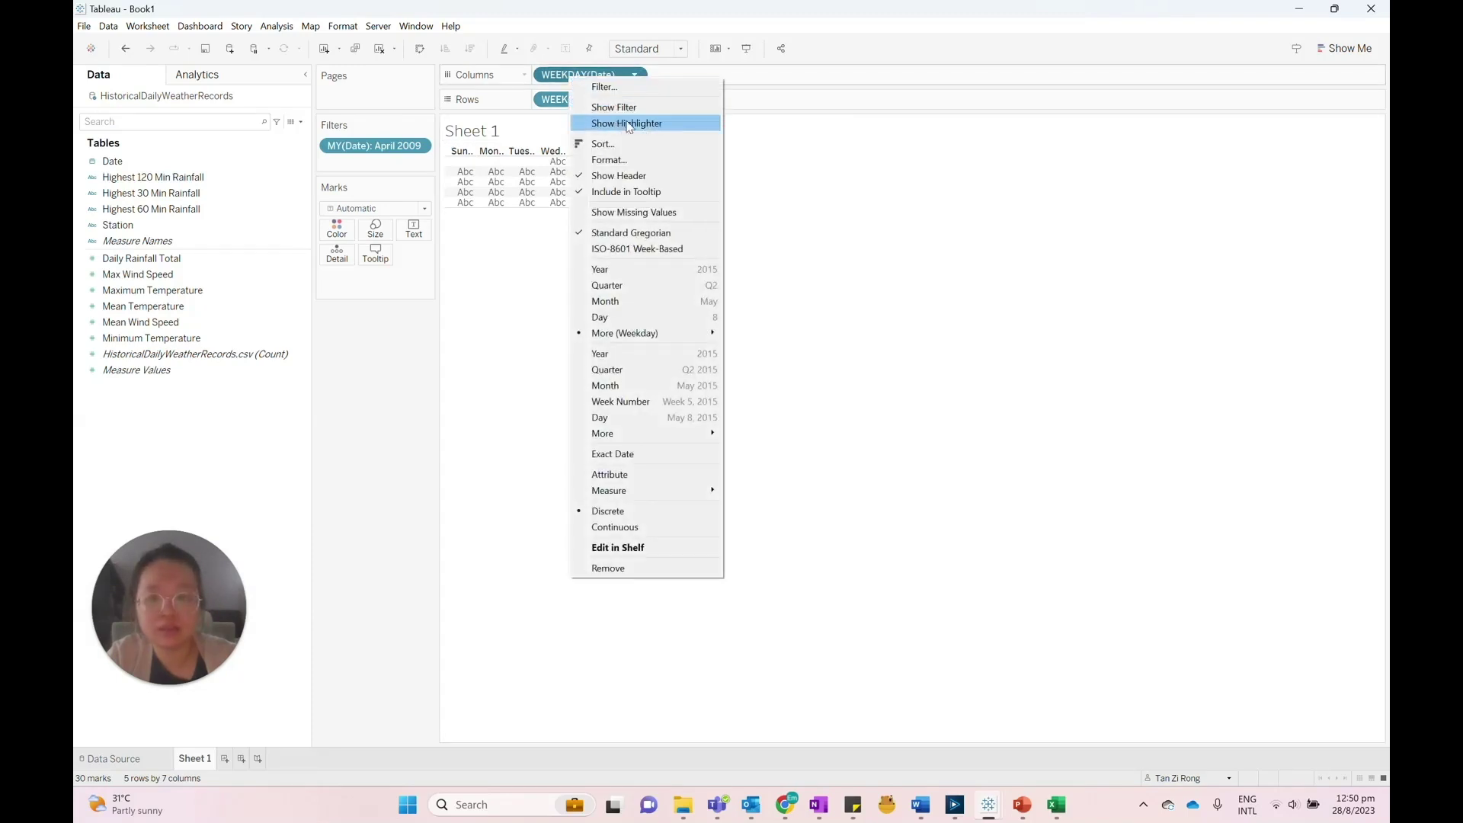
Format the weekday headers as abbreviations (Sun, Mon, Tue) and put Date on the Text label.
left_click(631, 161)
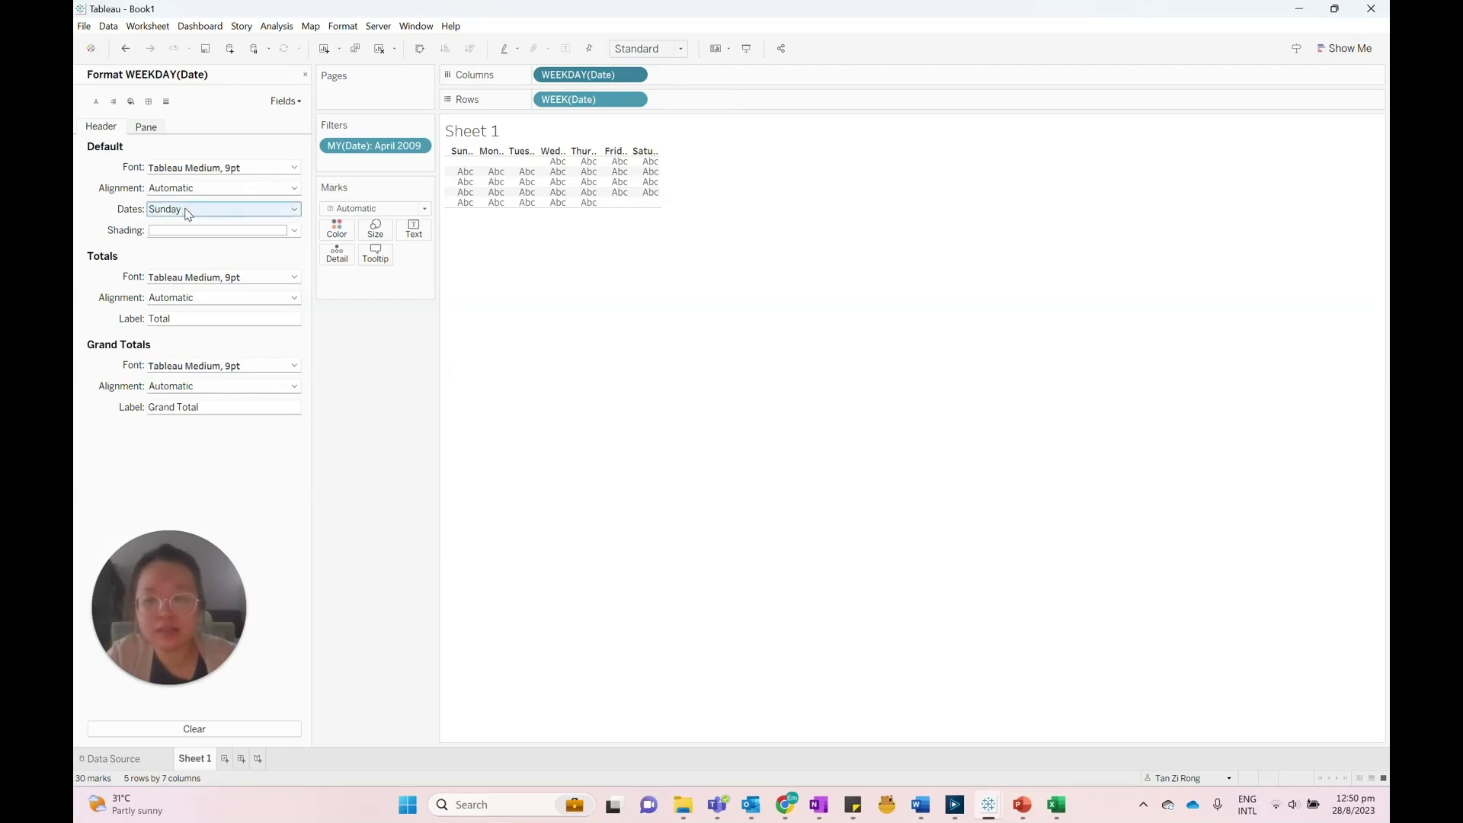
left_click(188, 211)
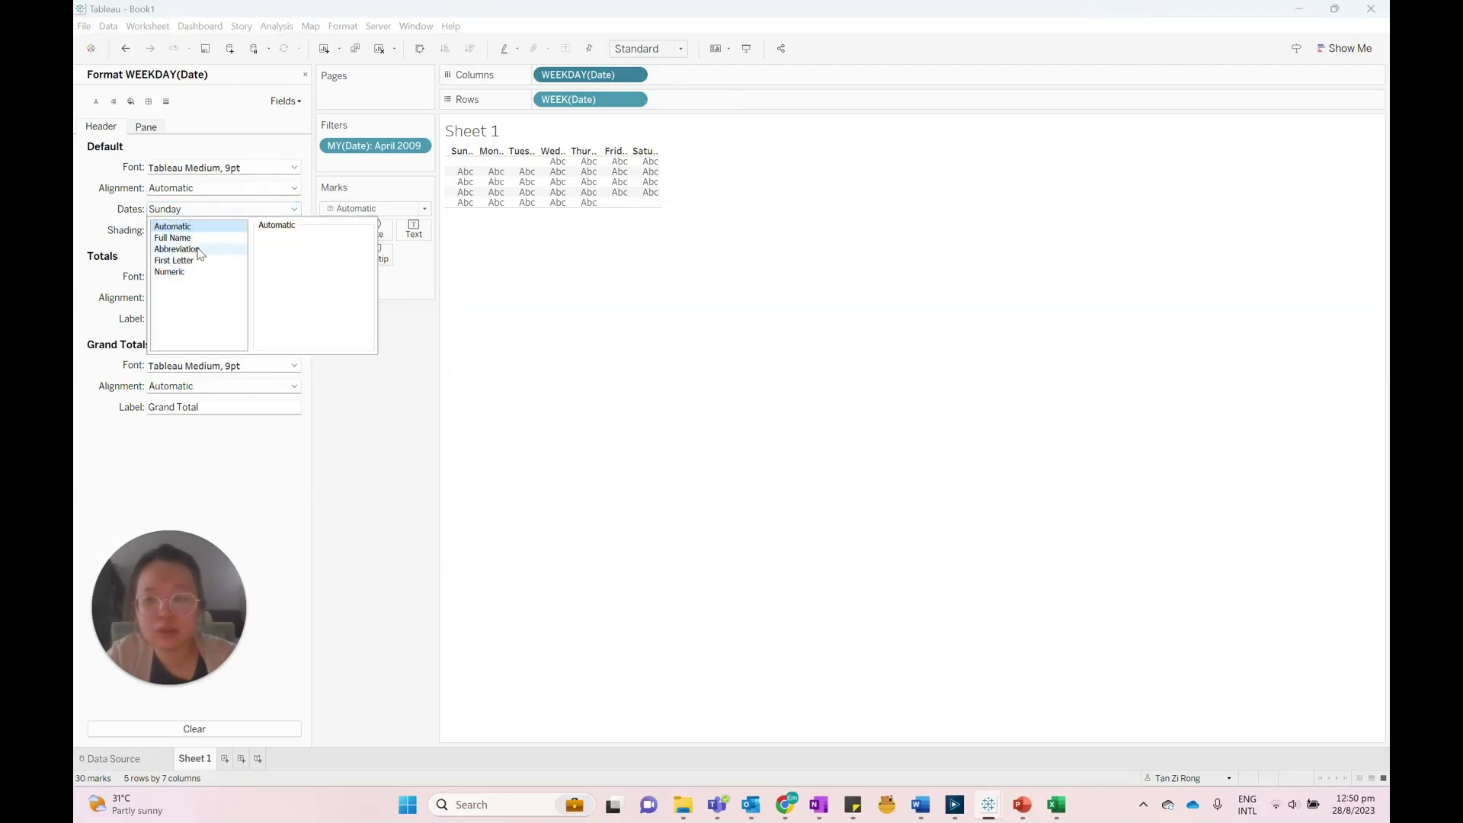
left_click(200, 250)
left_click(693, 372)
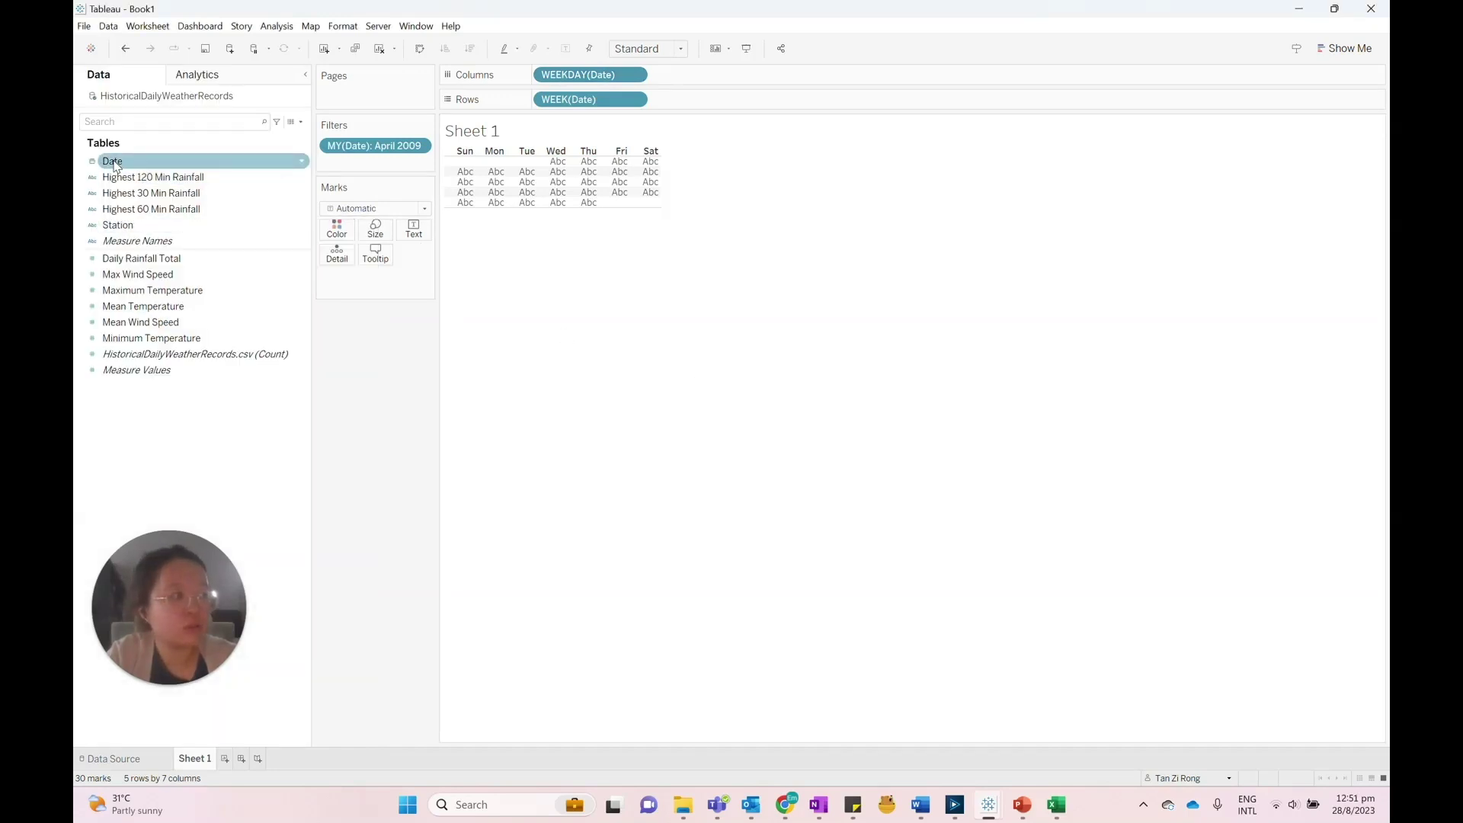
left_click_drag(116, 165, 409, 236)
Switch the cell label from YEAR(Date) to DAY(Date) to show day numbers 1–30.
right_click(386, 279)
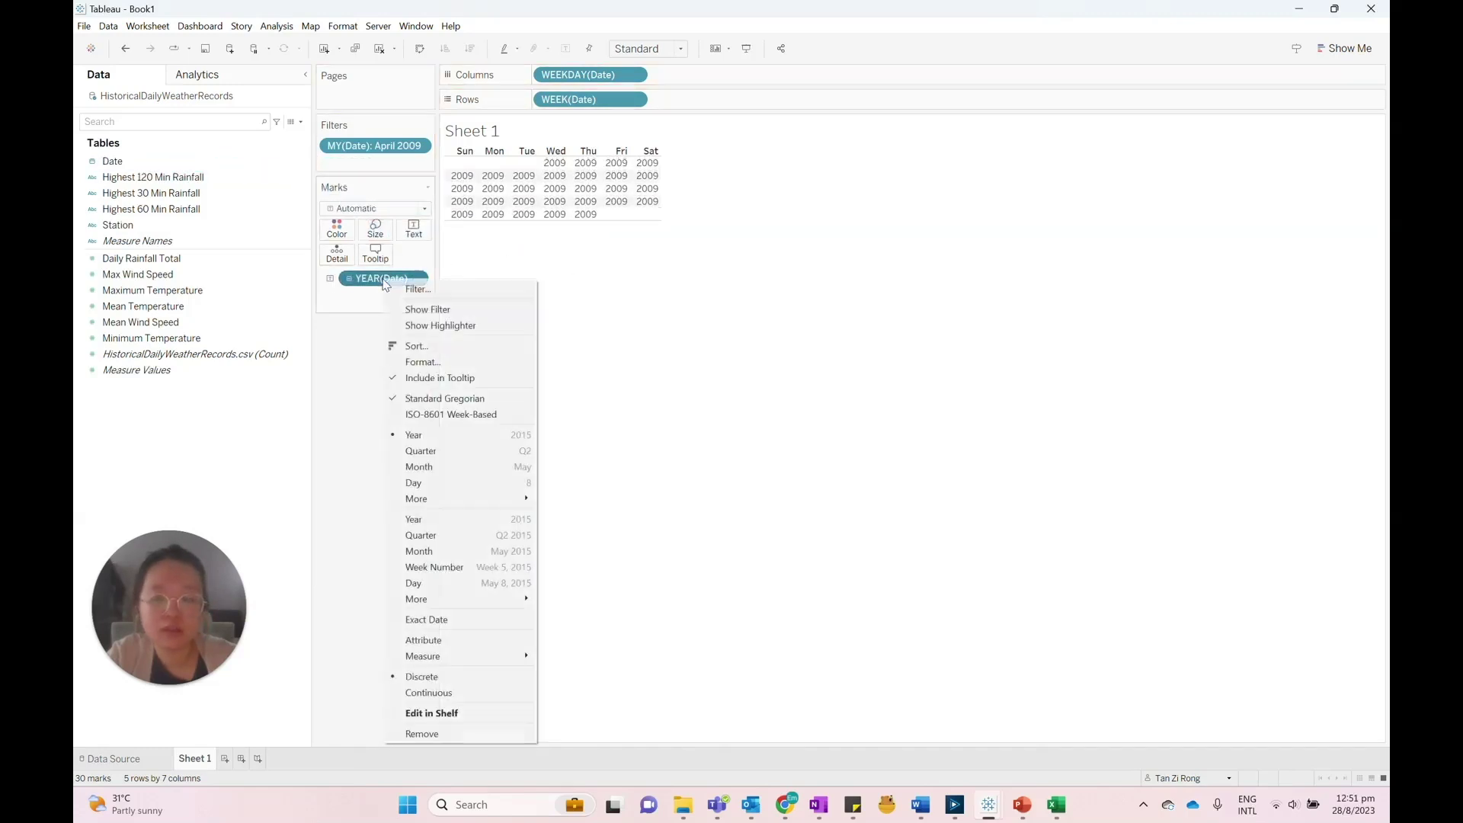
left_click(436, 483)
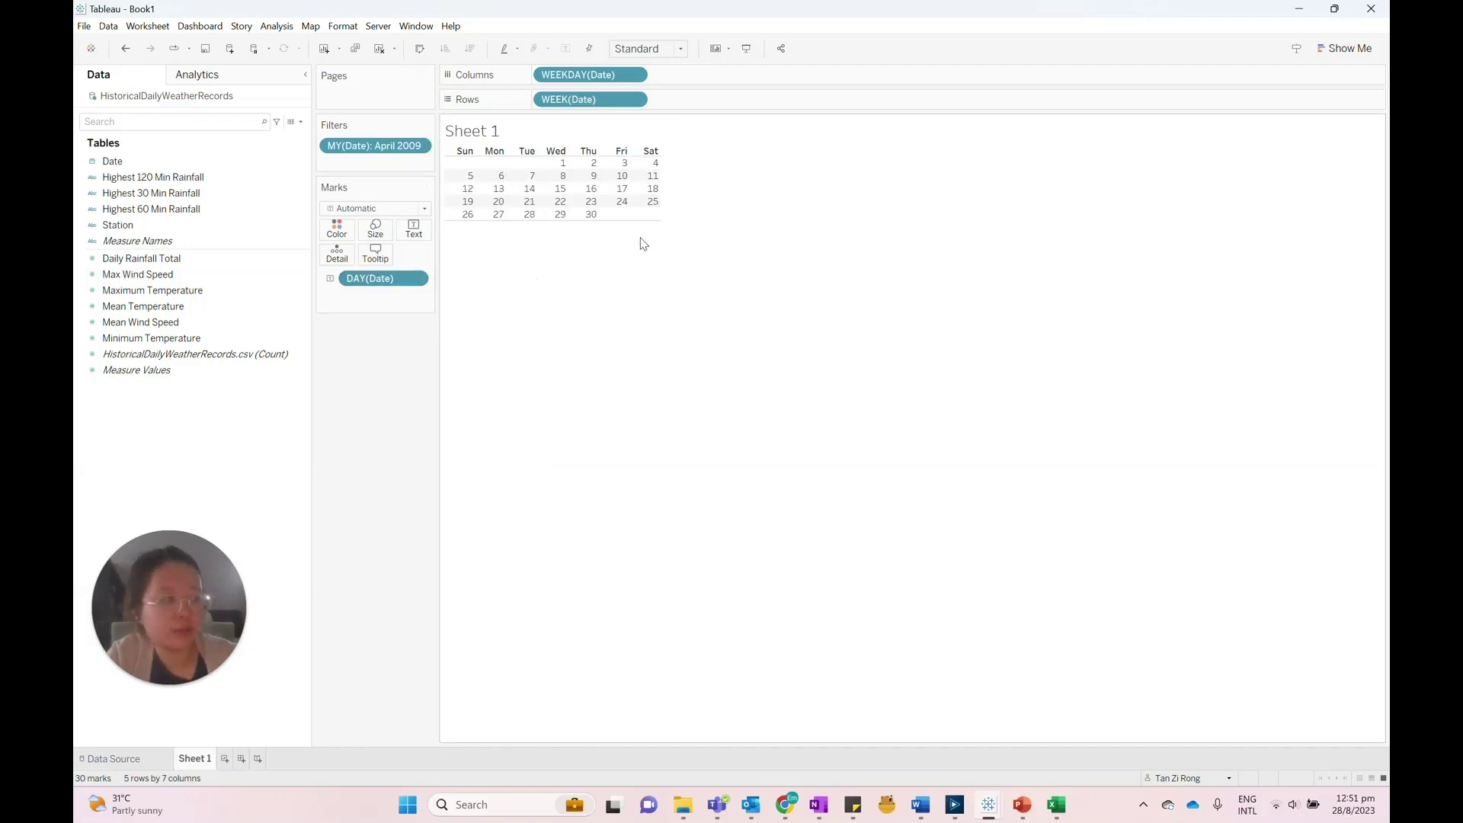
Set the data source's Date Properties so weeks start on Monday.
right_click(220, 104)
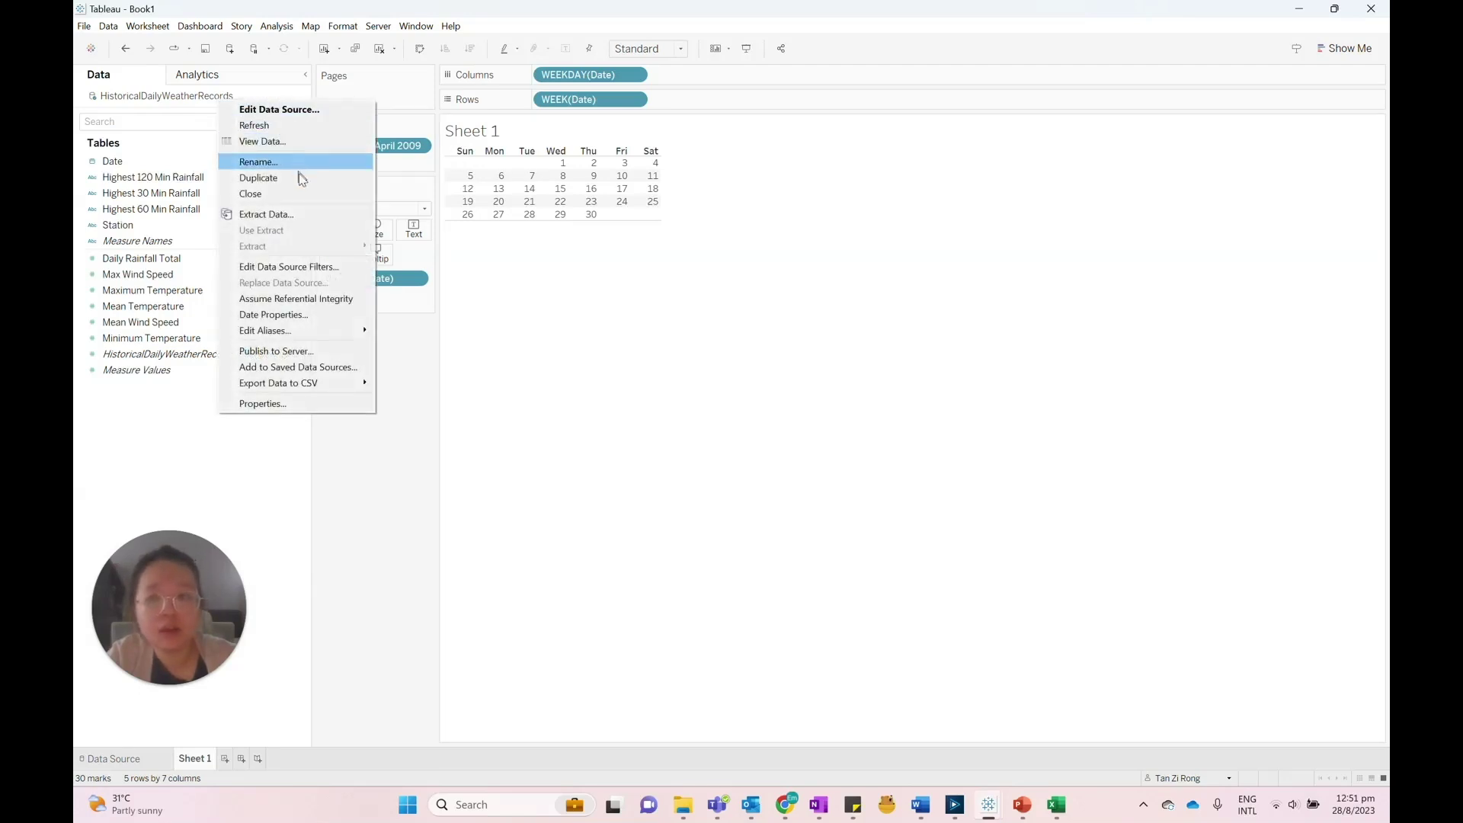
left_click(275, 315)
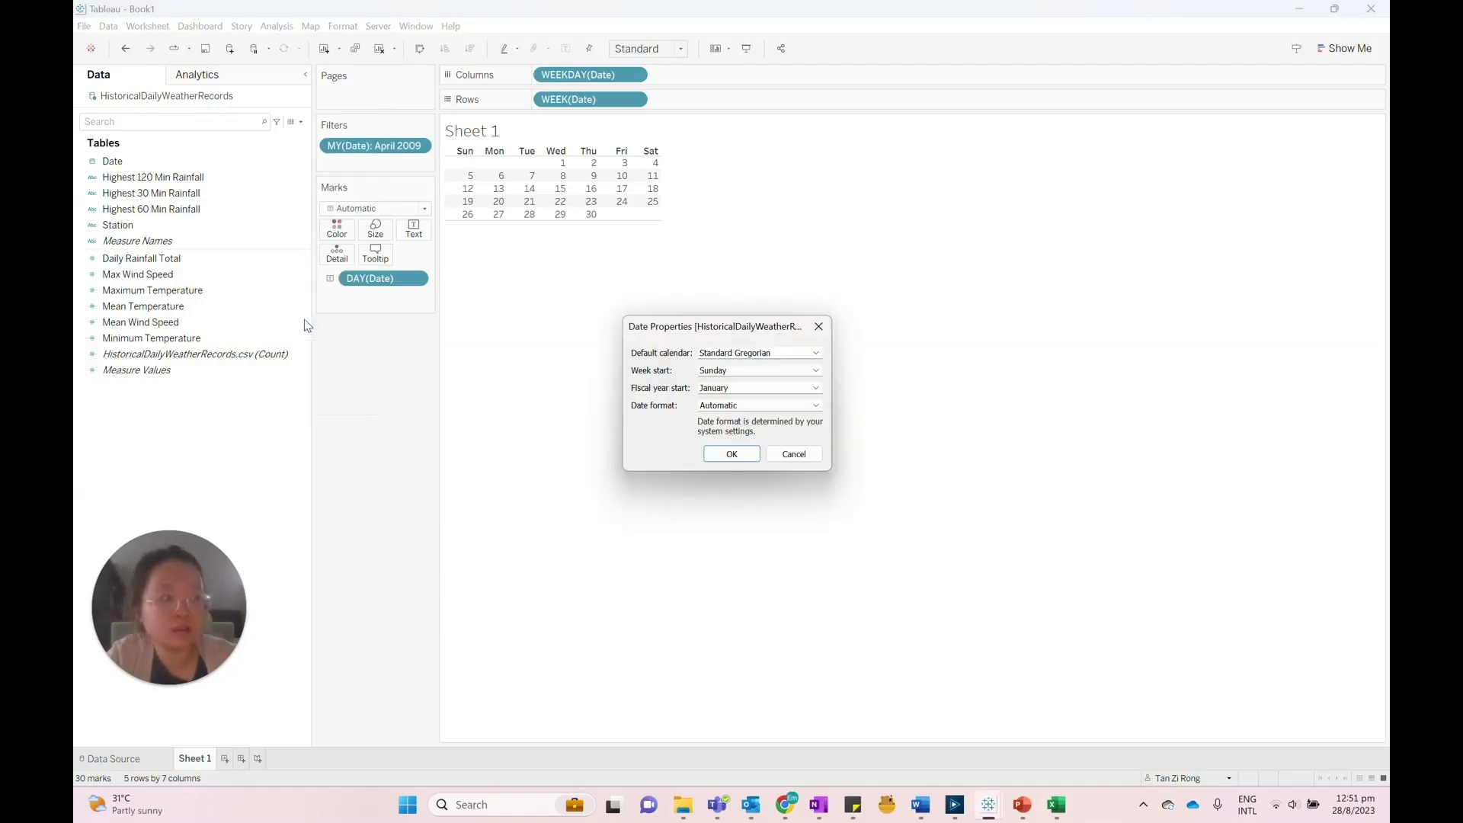
left_click(718, 376)
left_click(724, 393)
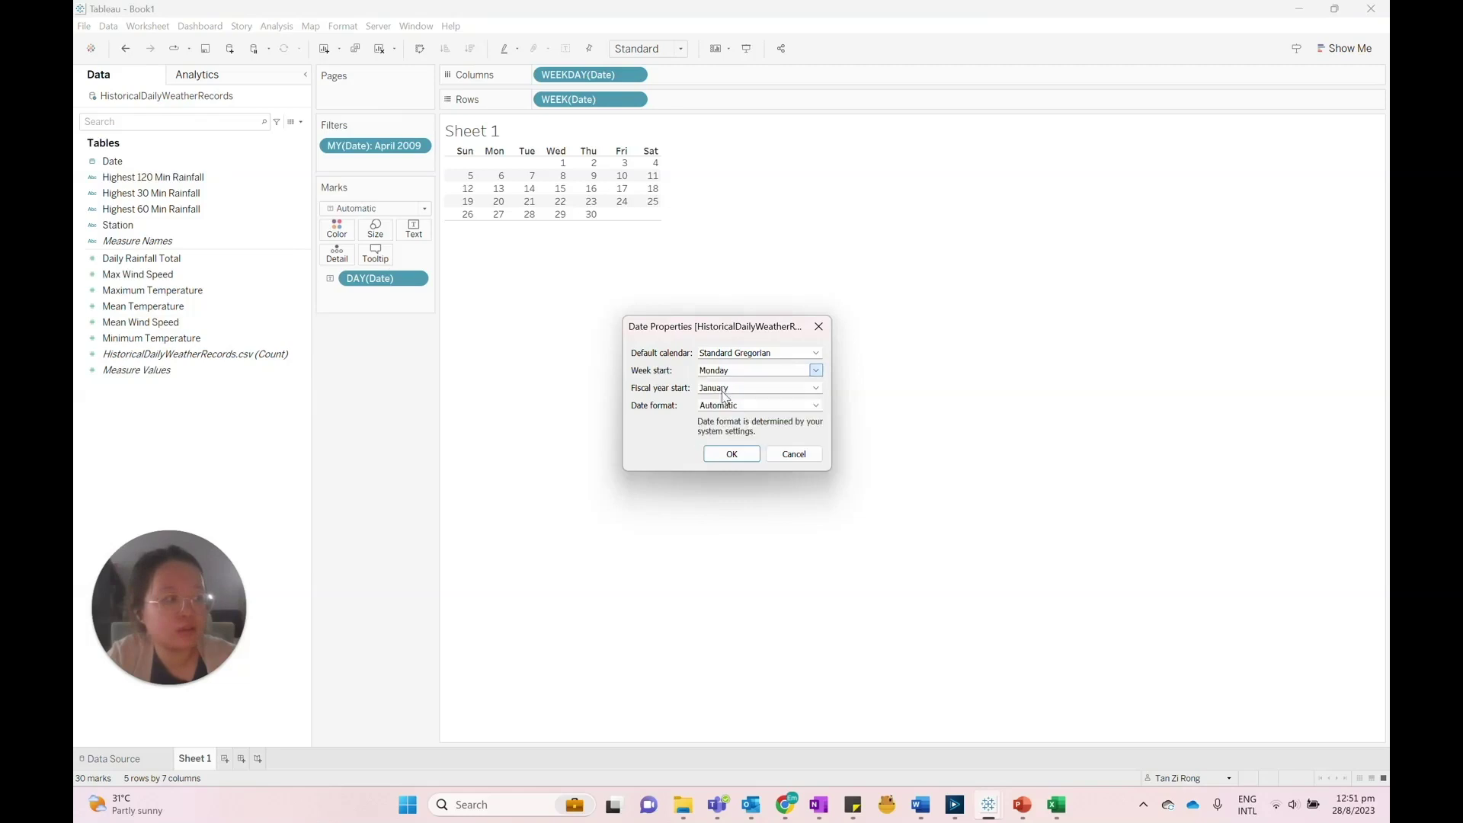
left_click(732, 454)
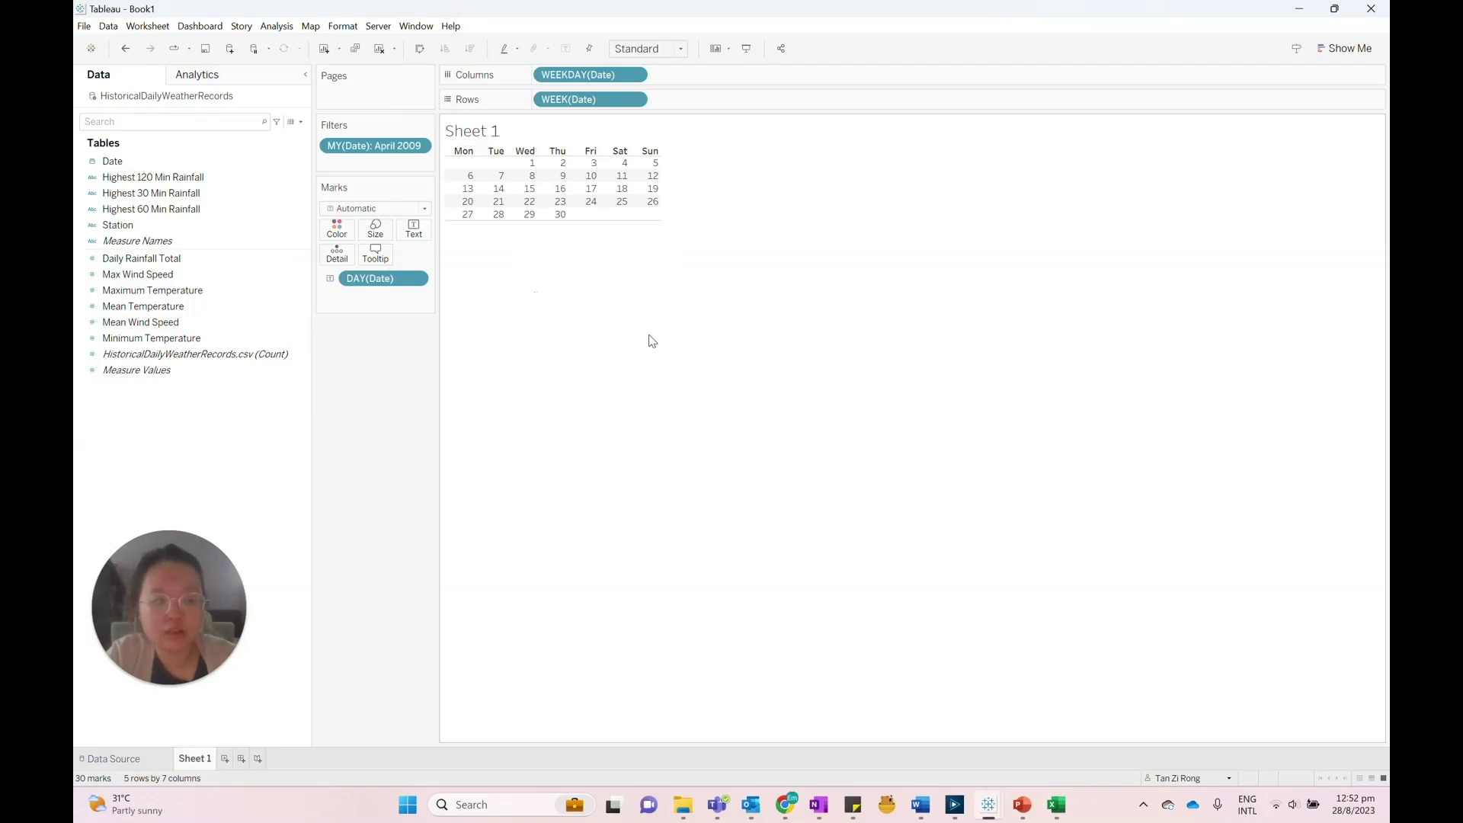
left_click(218, 303)
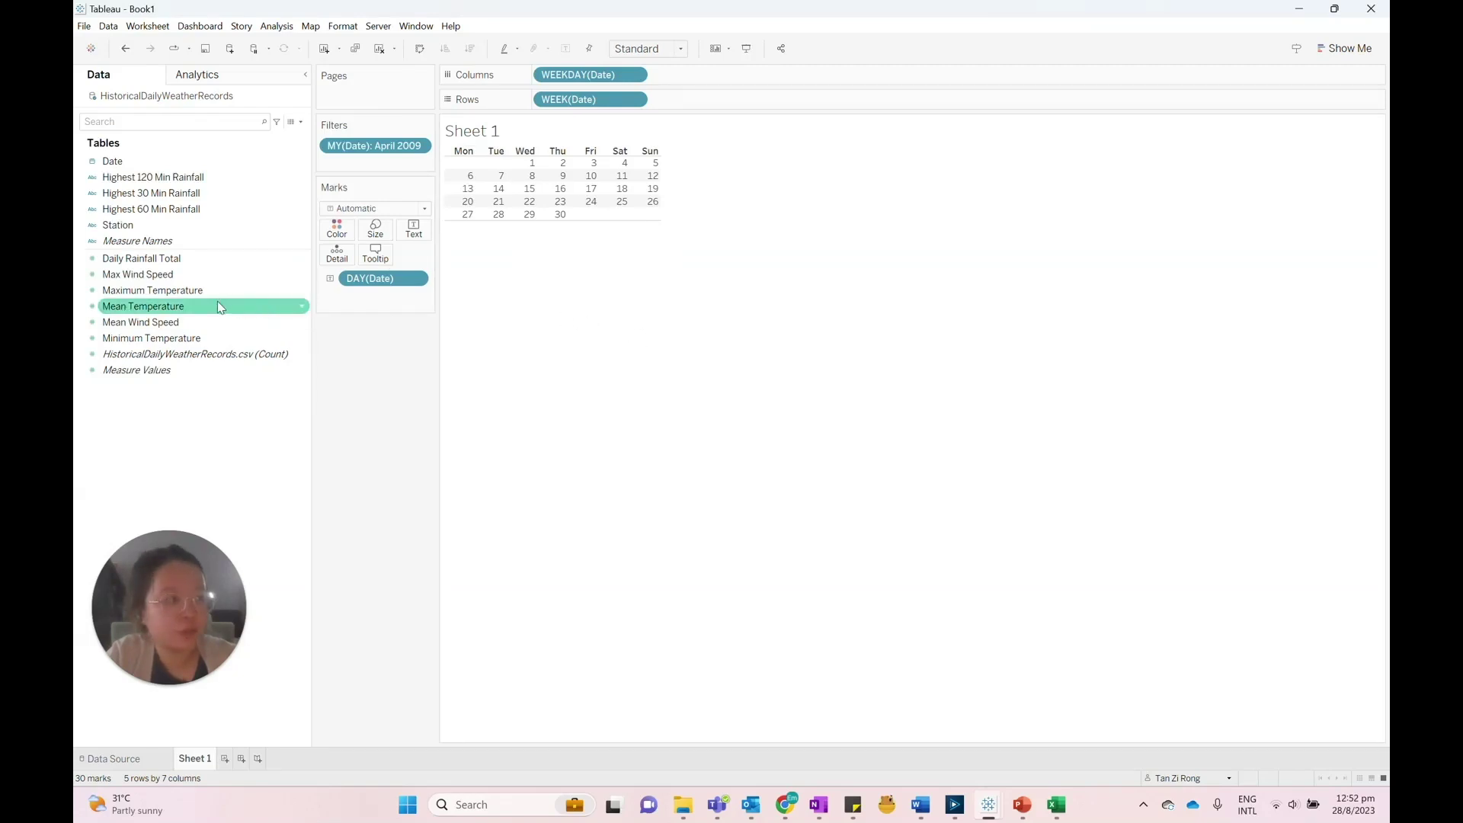
Colour the days by Mean Temperature and change the mark type to Square.
mouse_move(217, 303)
left_mouse_down()
mouse_move(305, 283)
mouse_move(350, 233)
left_mouse_up()
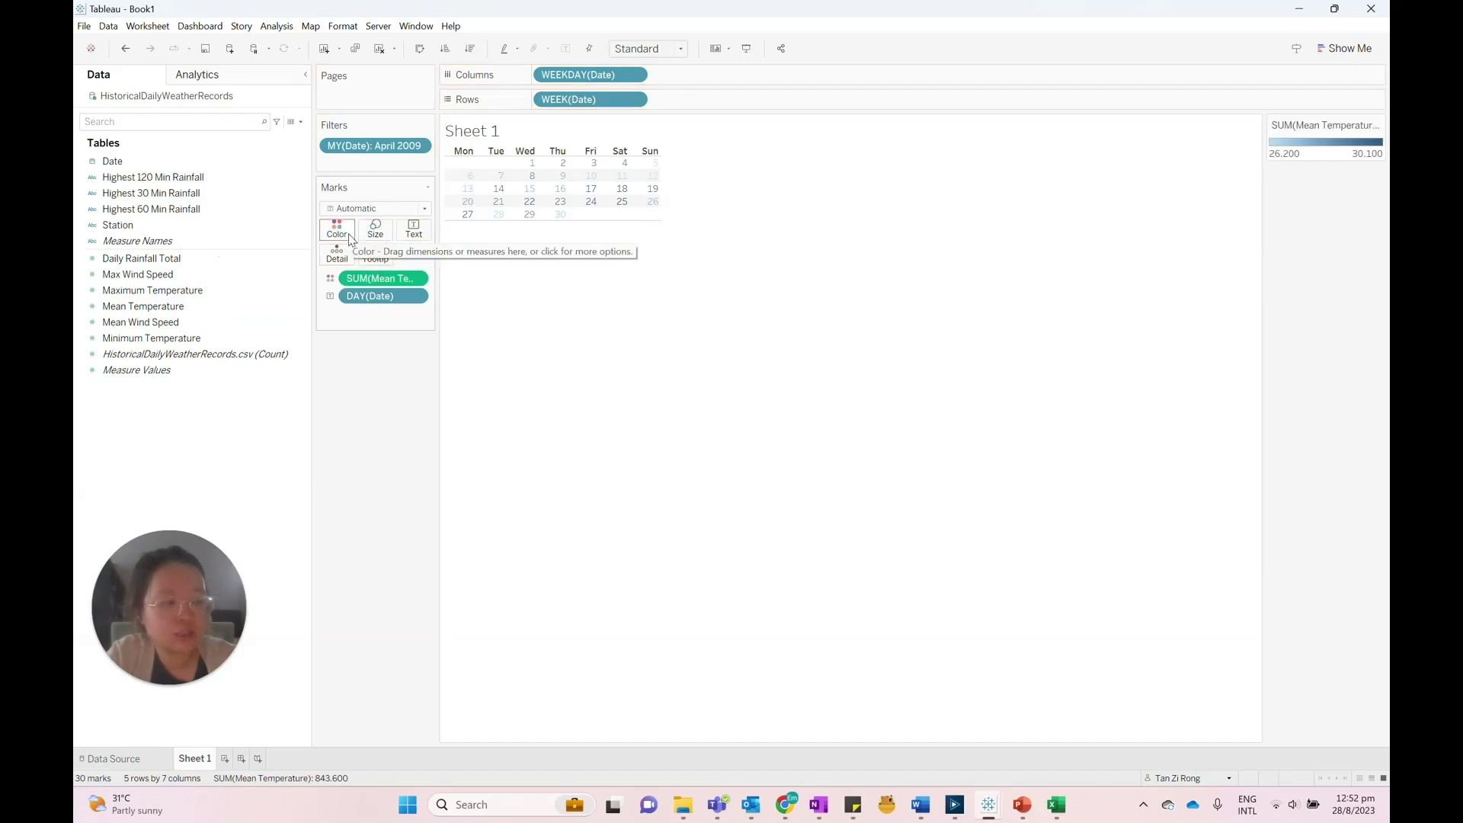
left_click(395, 214)
left_click(379, 284)
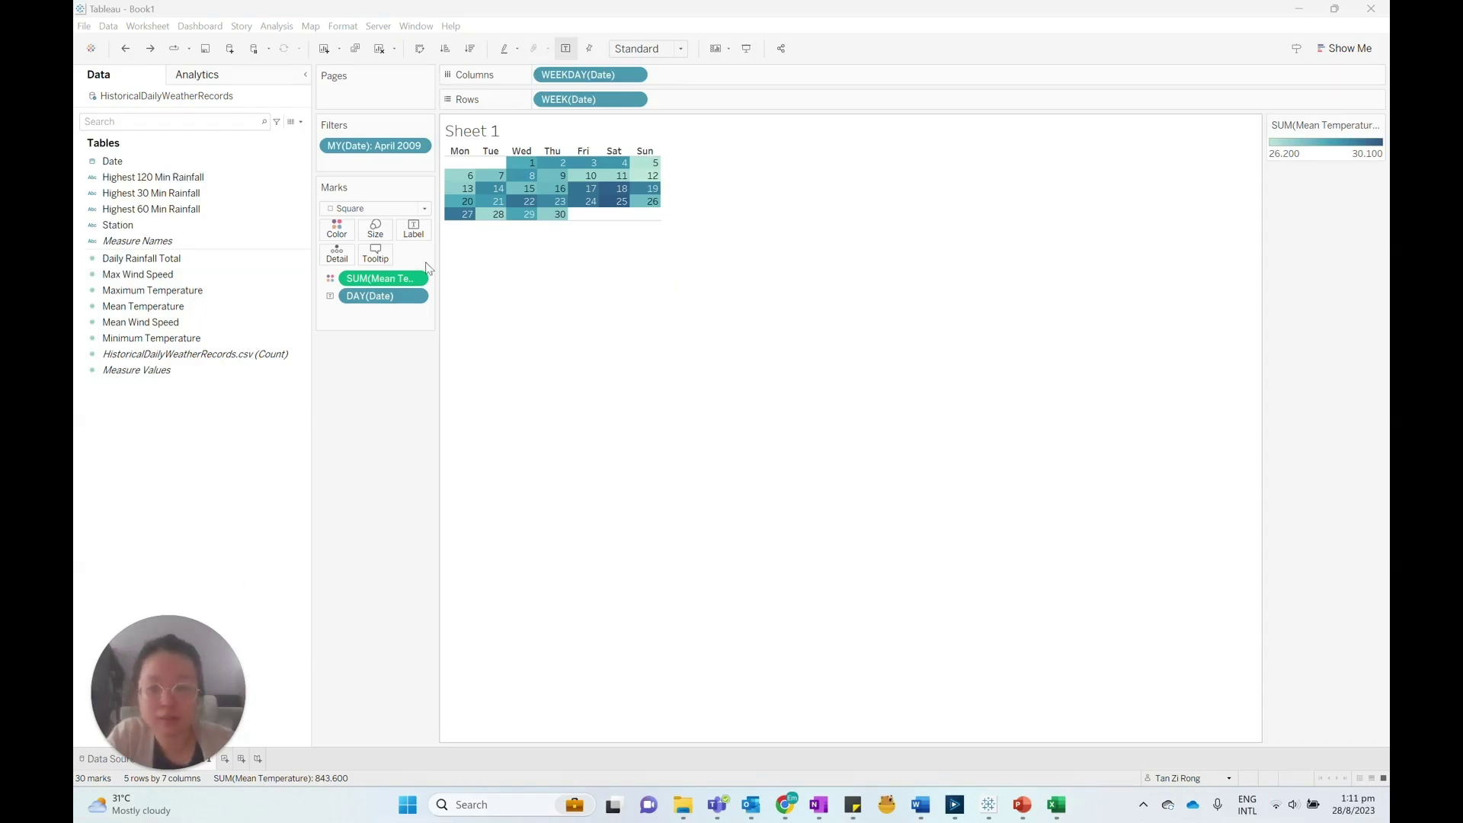
Apply the Orange-Gold palette to the Mean Temperature colours.
left_click(337, 229)
left_click(374, 270)
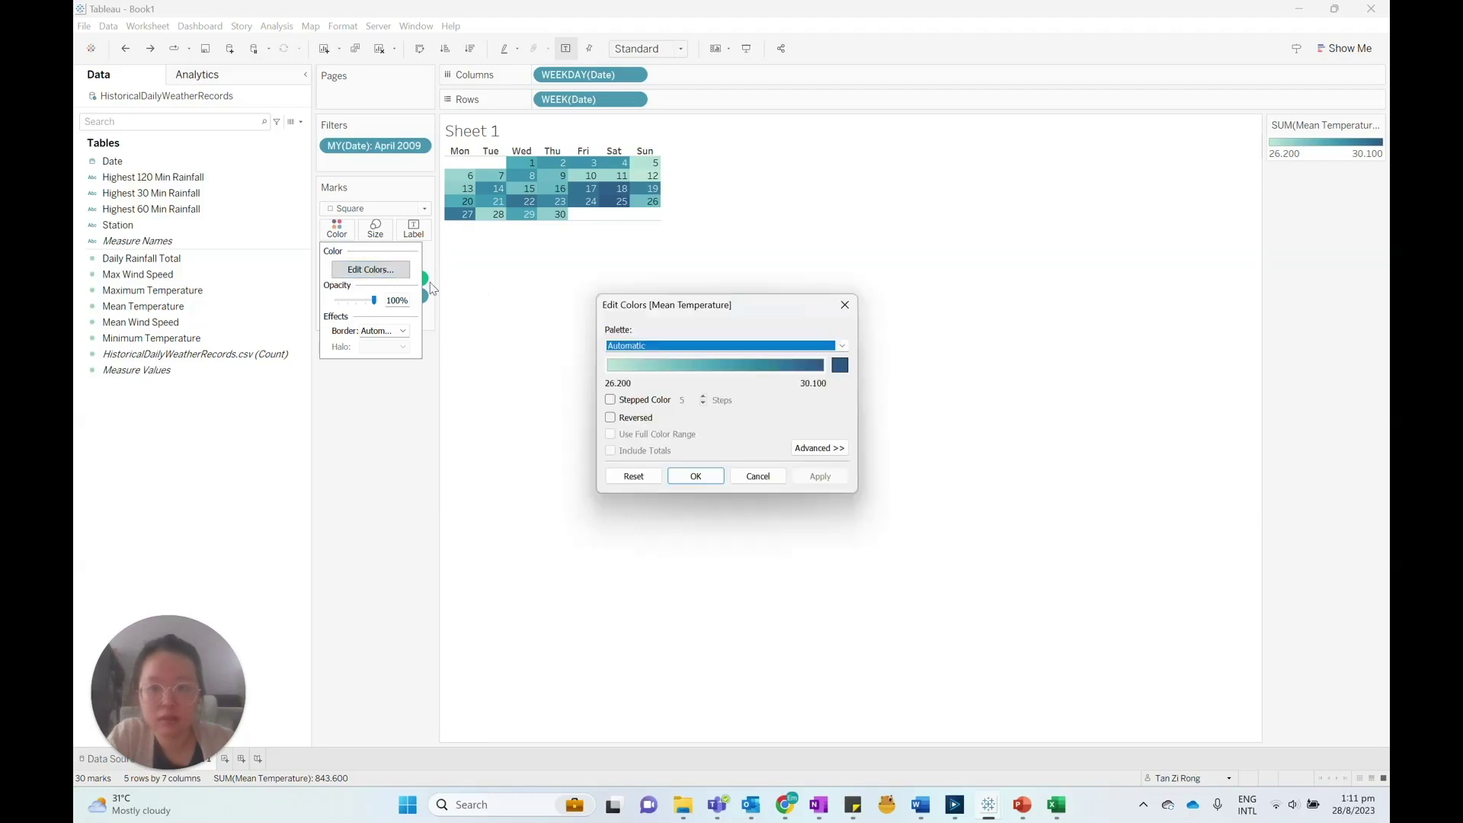
left_click(661, 349)
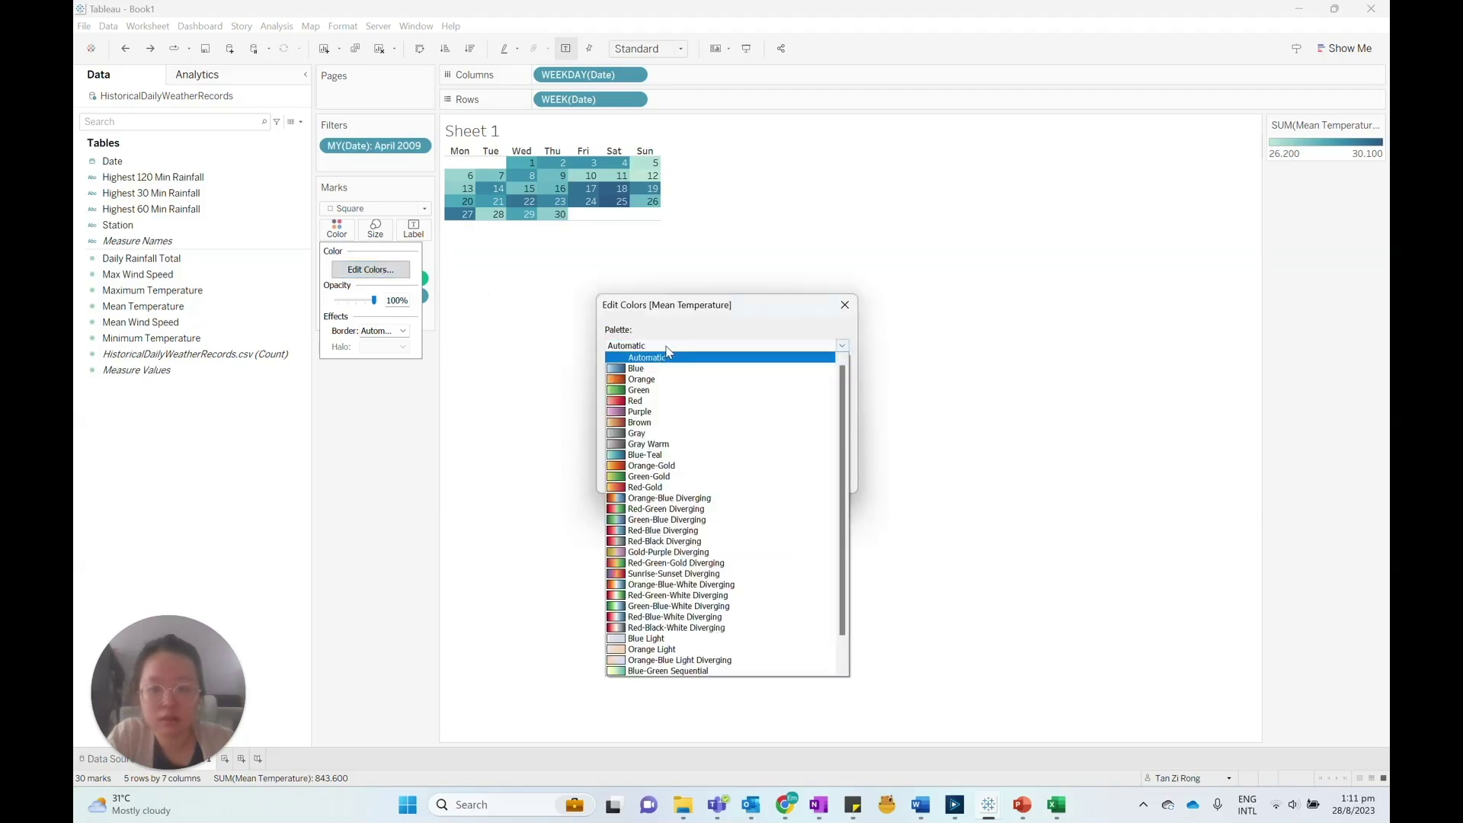
left_click(721, 466)
left_click(696, 476)
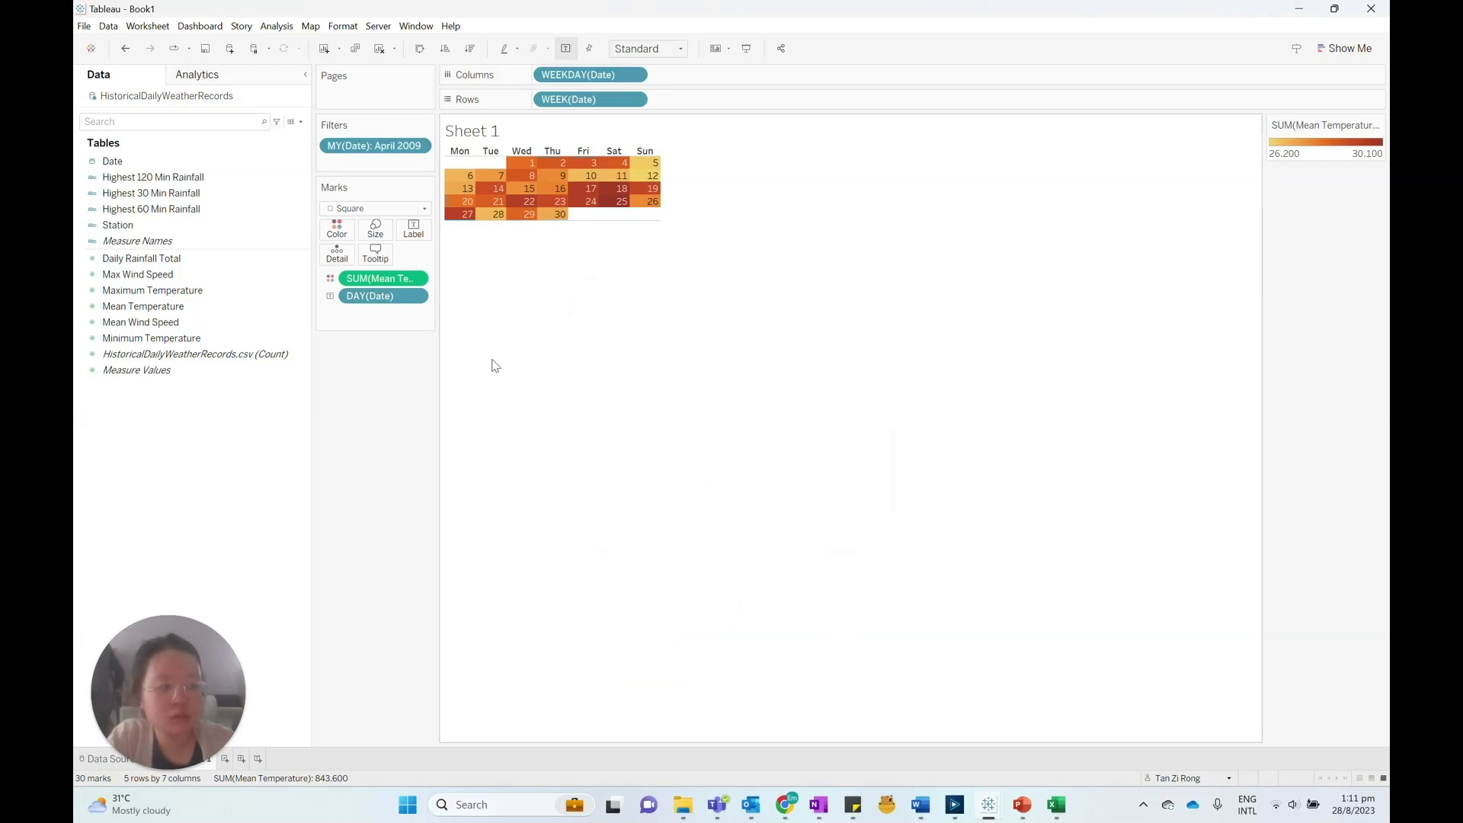
Give the squares white borders and set the view fit to Entire View.
left_click(342, 238)
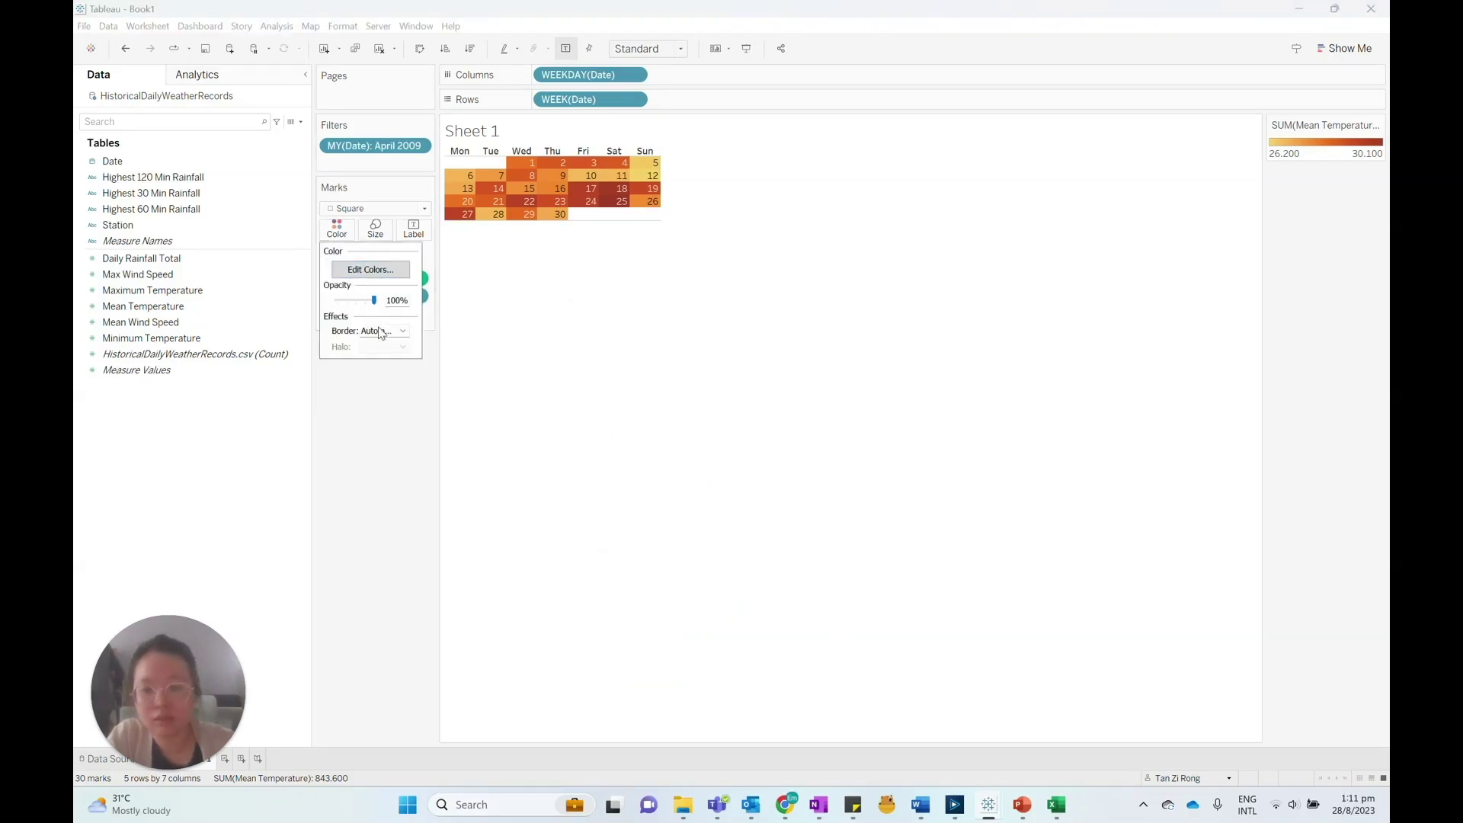
left_click(381, 333)
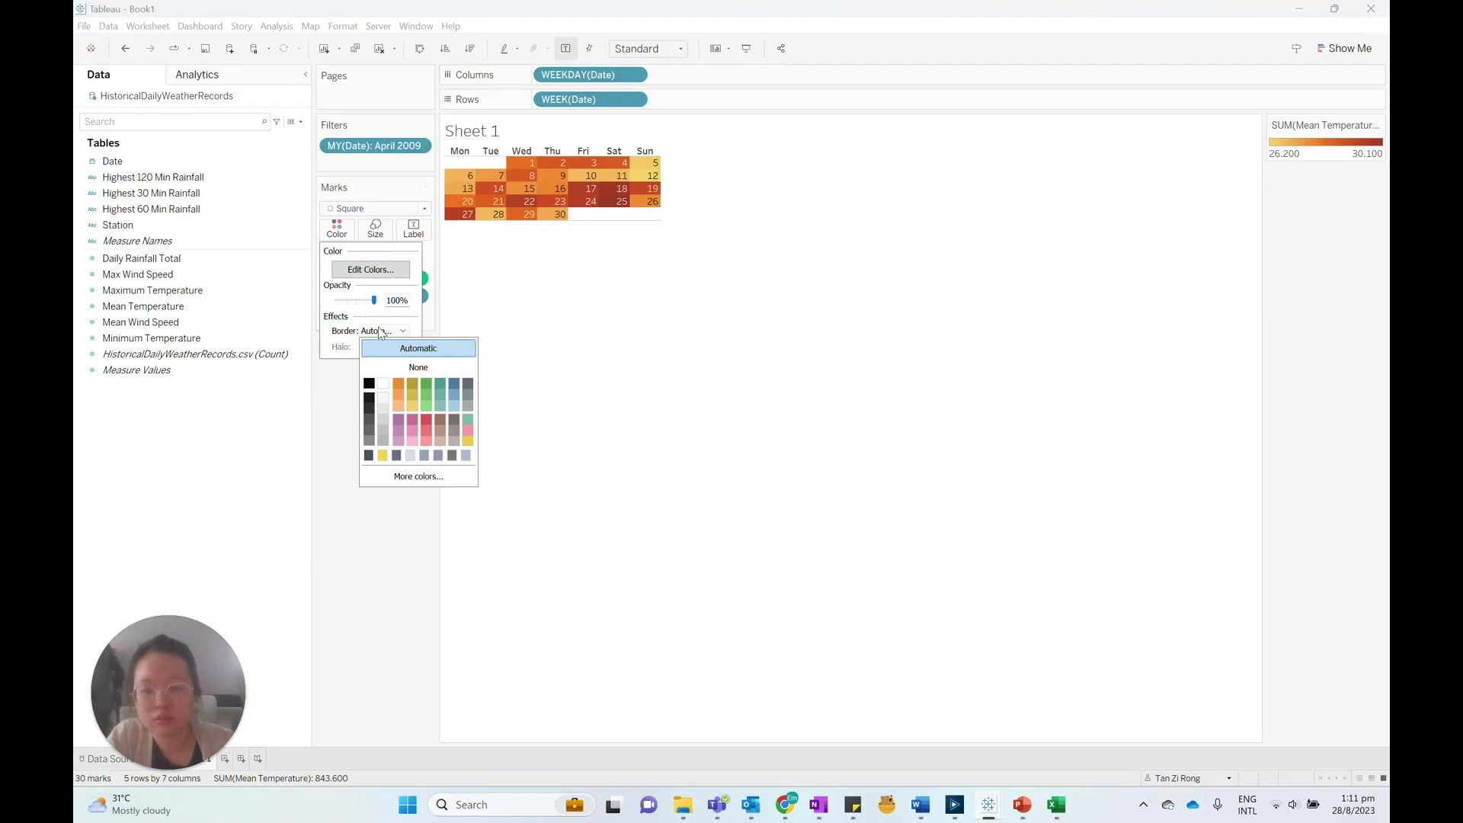
left_click(383, 386)
left_click(631, 275)
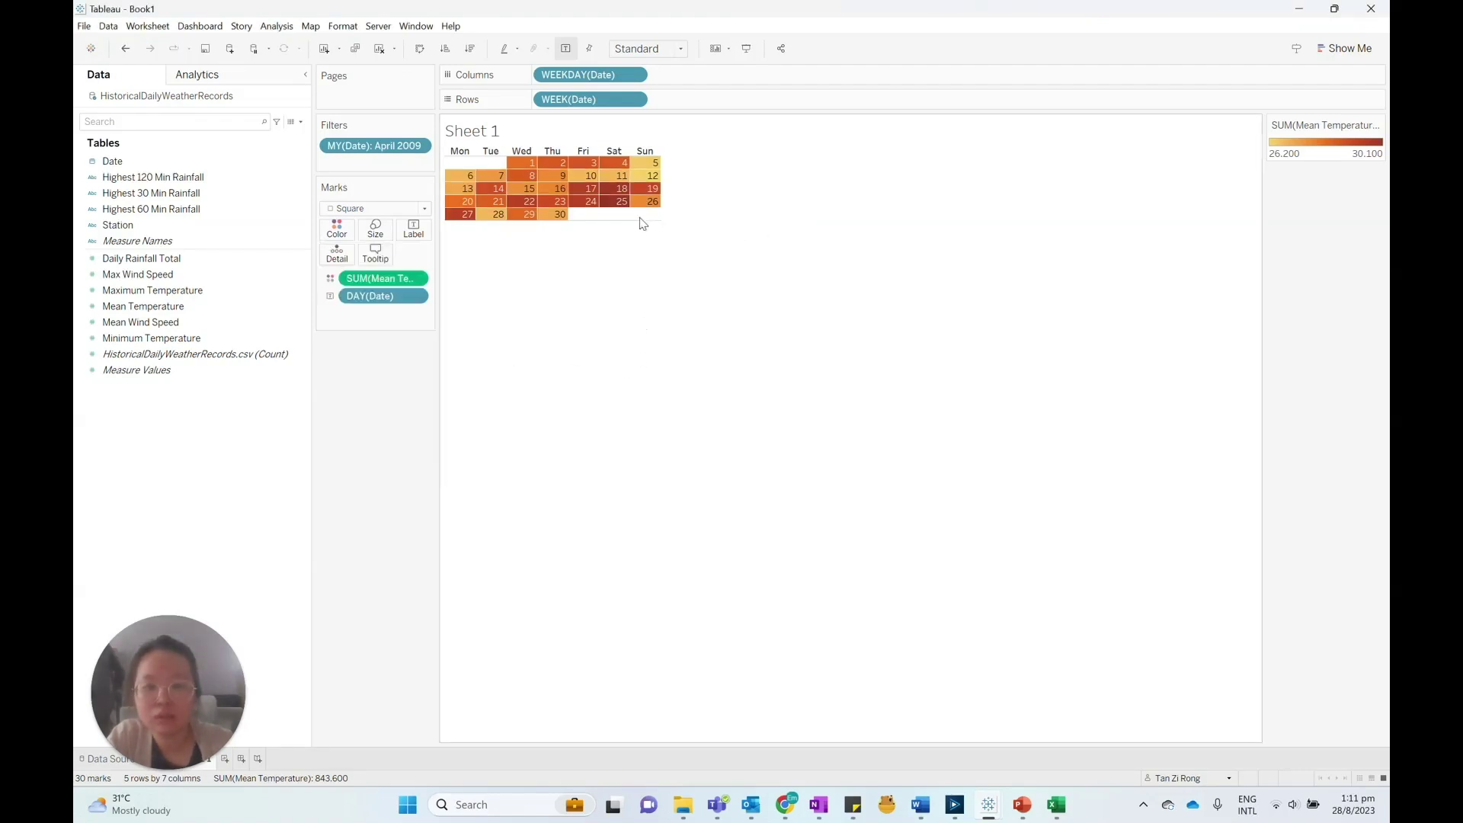
left_click(647, 48)
left_click(640, 104)
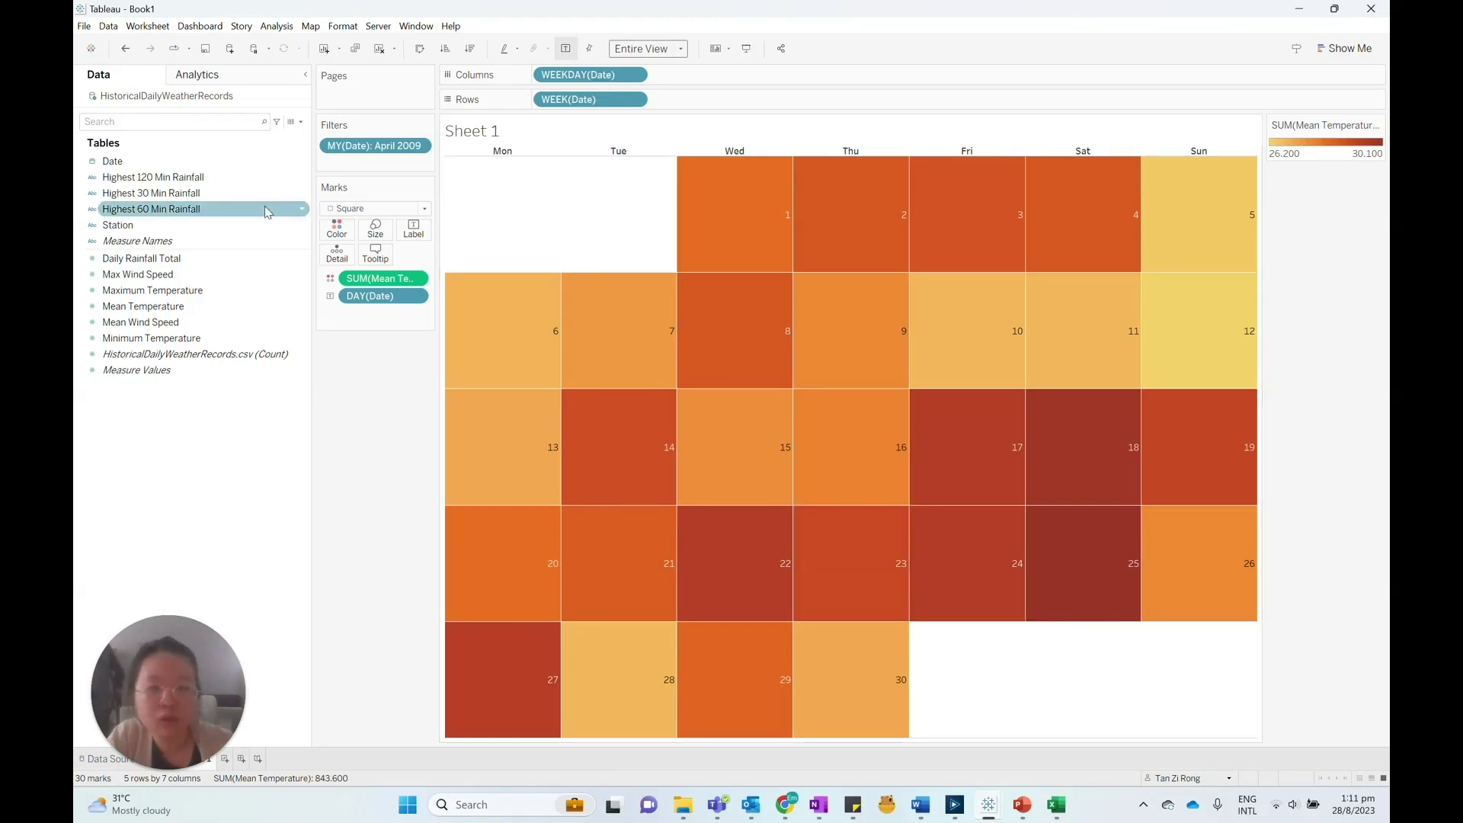
Show the MY(Date) filter card and add MY(Date) to Rows to split months.
right_click(374, 152)
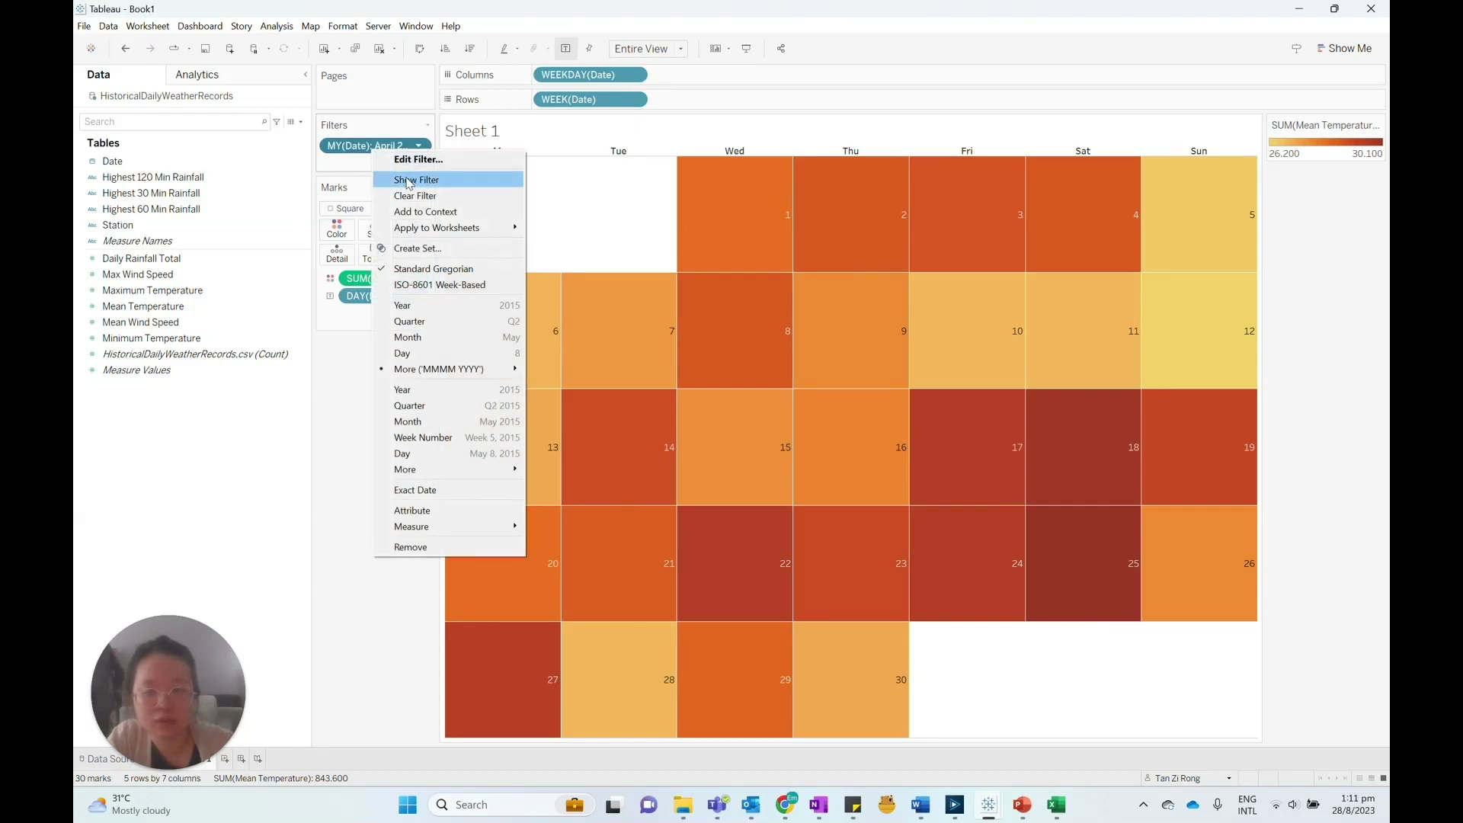
left_click(407, 180)
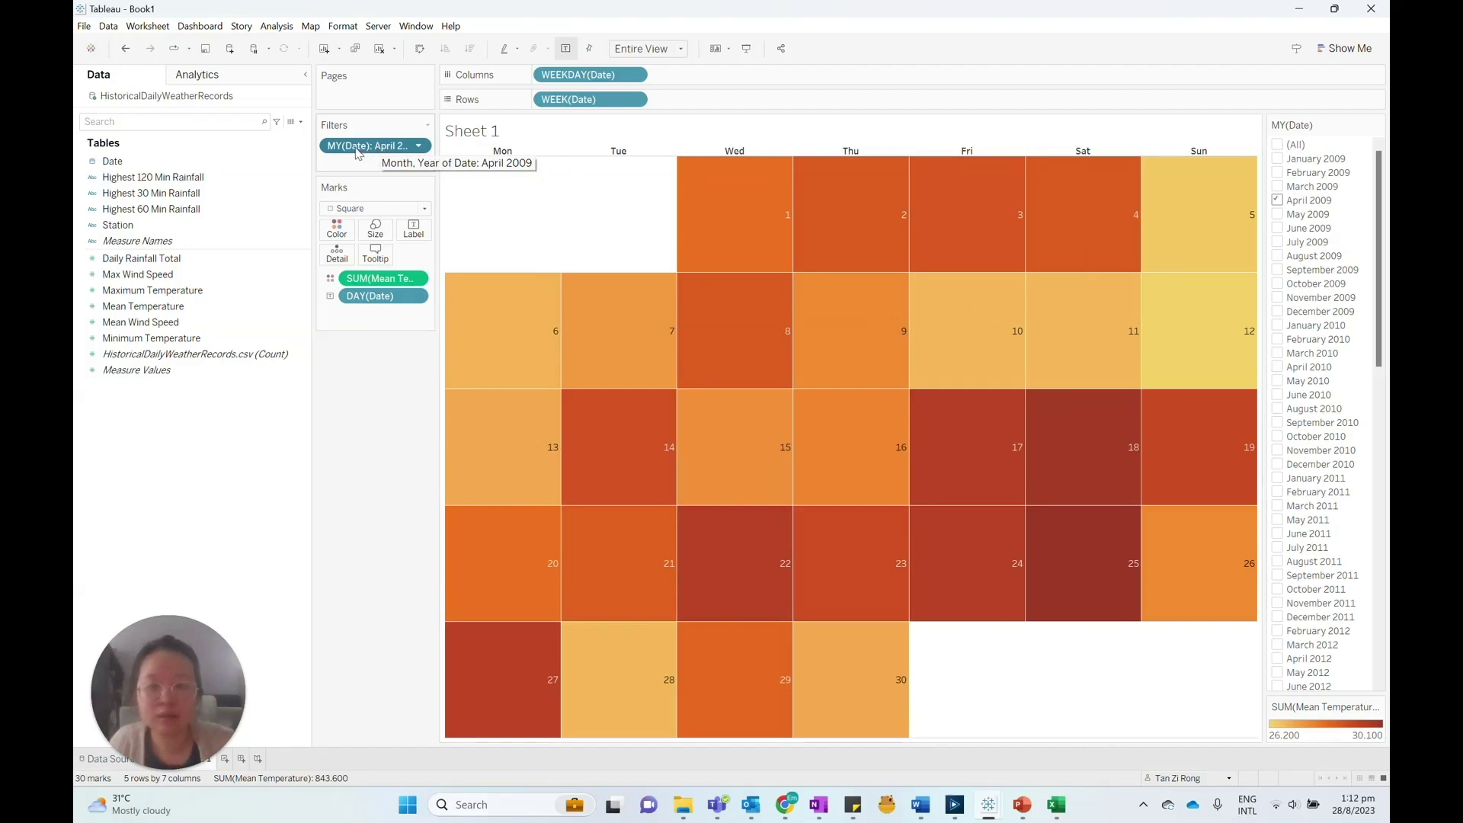
left_click_drag(358, 153, 547, 103)
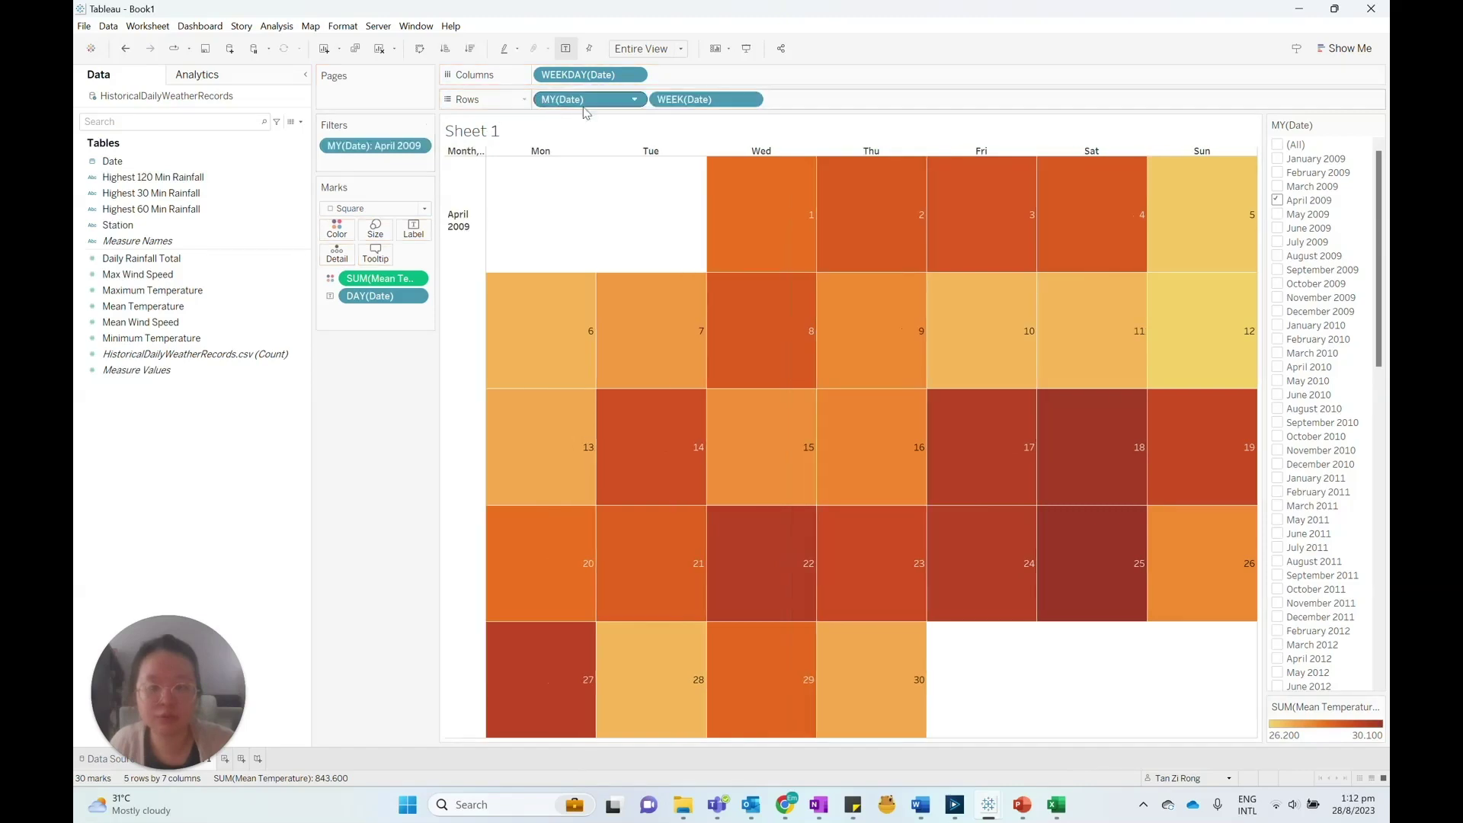
Tick May, June, July and August 2009 in the month filter alongside April.
left_click(1277, 214)
left_click(1277, 228)
left_click(1277, 242)
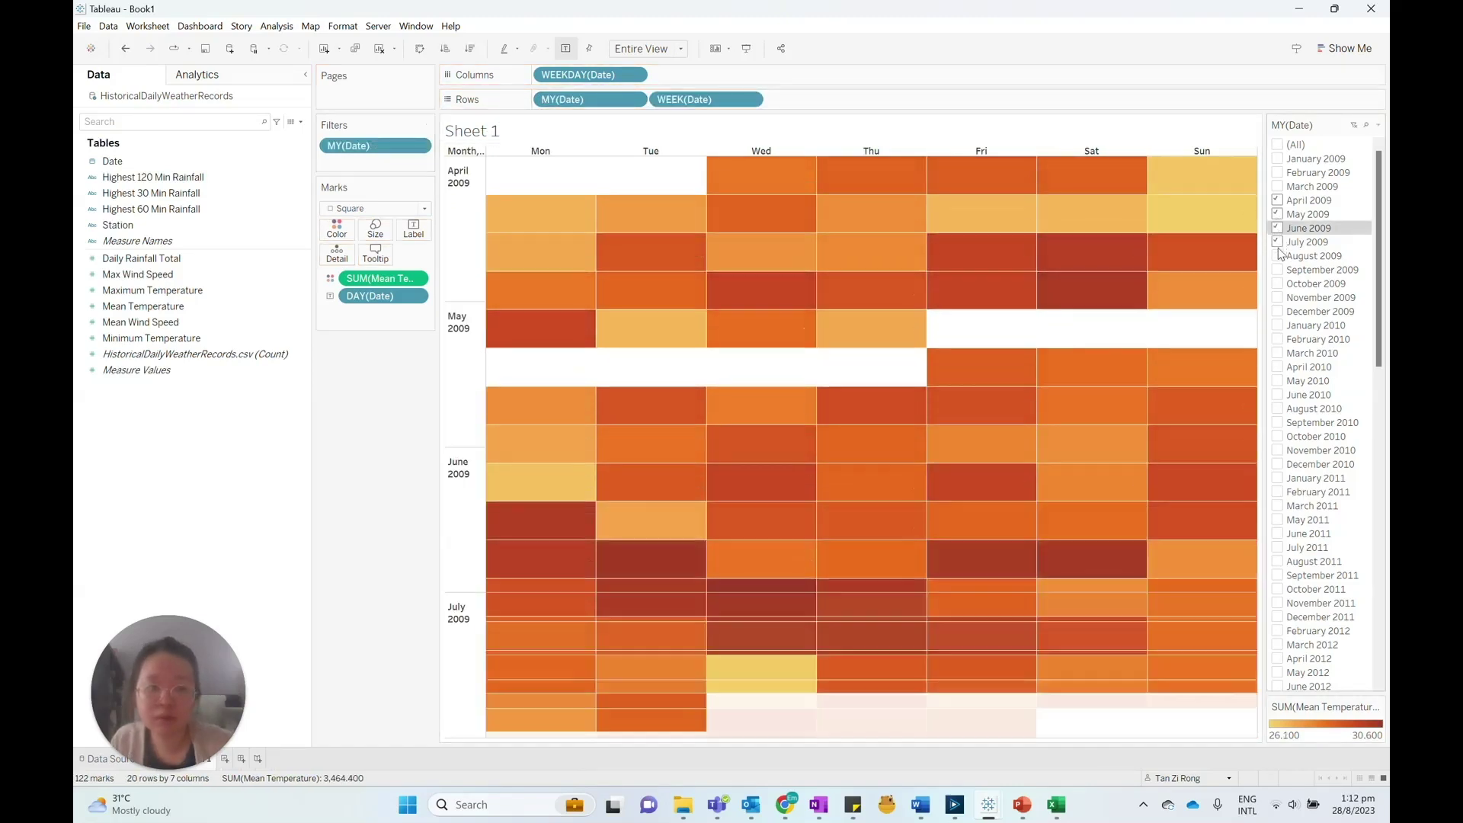
left_click(1277, 256)
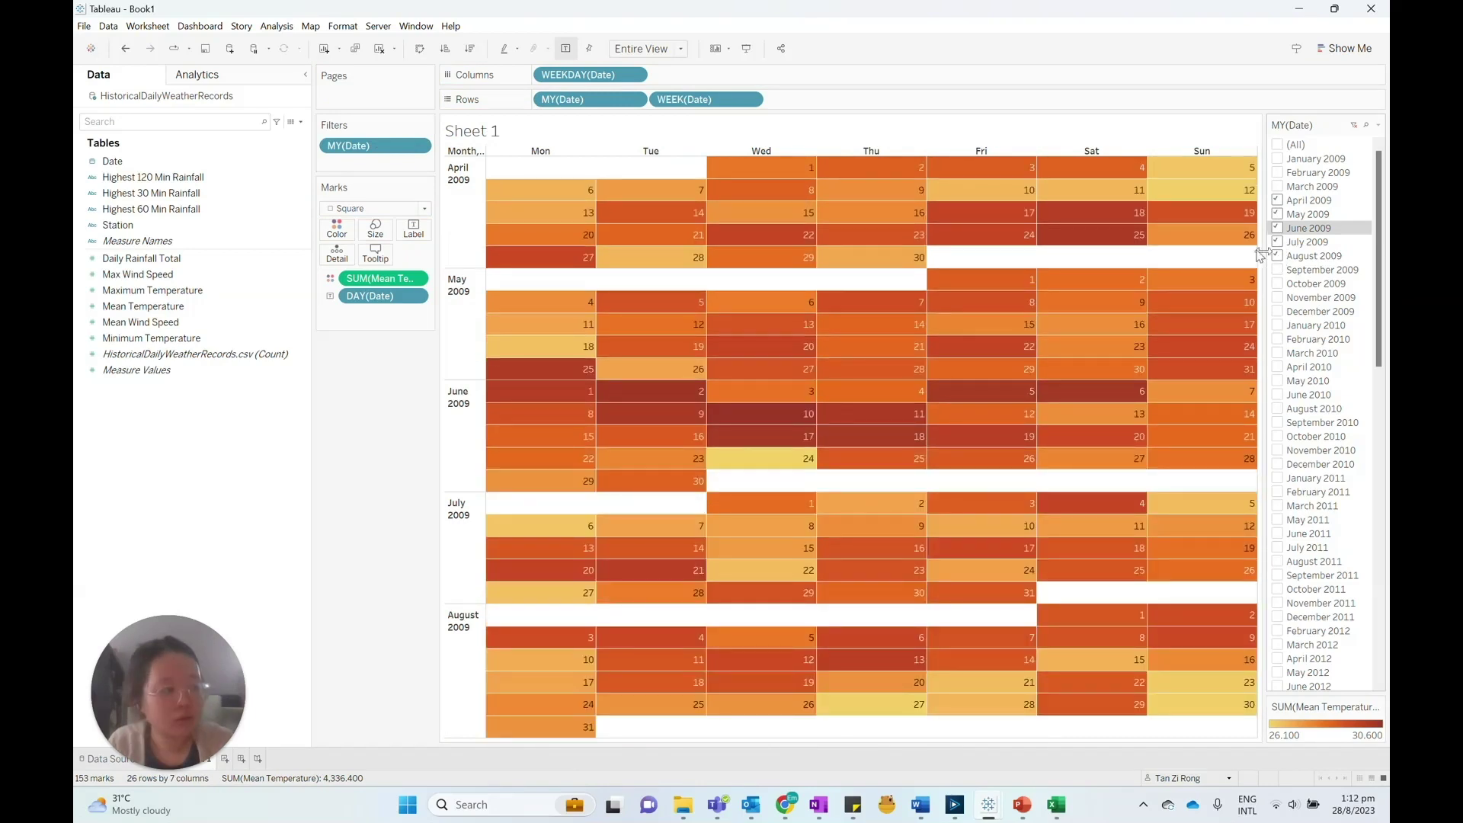